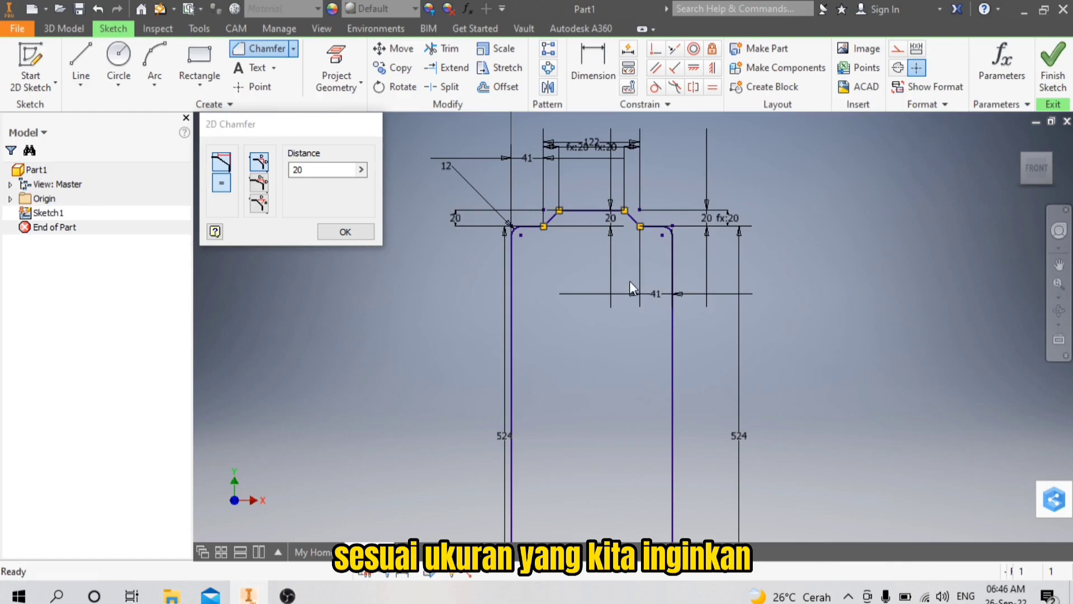
- Draw a 38 mm horizontal line inward from the left upright, 80 mm above its lower end
{"action": "scroll", "coordinate": [609, 428], "scroll_direction": "down", "scroll_amount": 2}
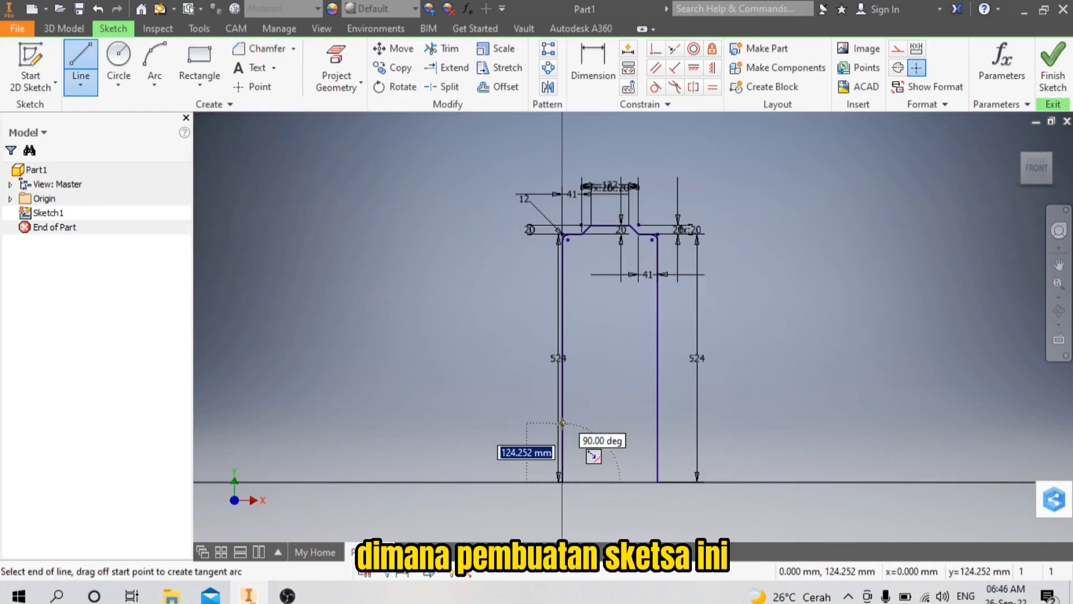
{"action": "type", "text": "3"}
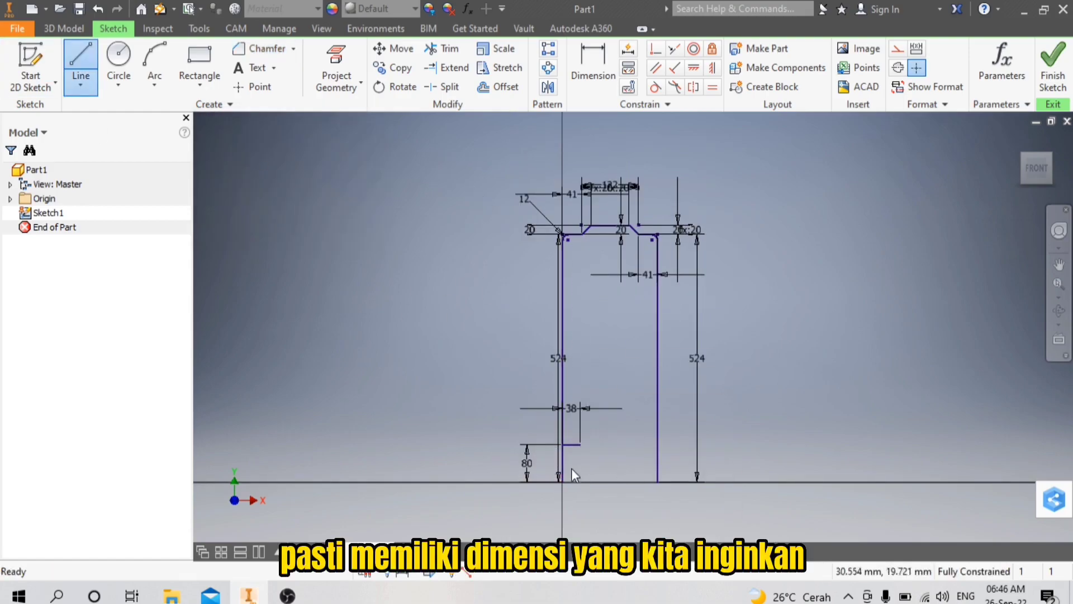
- Offset the left upright's 38 mm line upward four times at 80 mm spacing
{"action": "scroll", "coordinate": [628, 468], "scroll_direction": "up", "scroll_amount": 3}
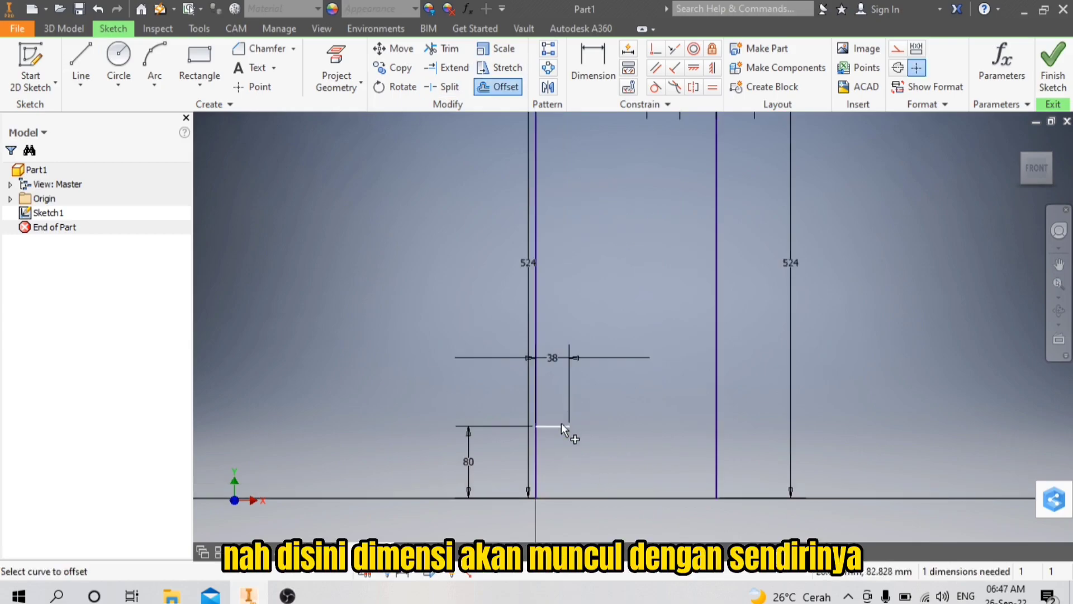
{"action": "type", "text": "80"}
{"action": "key", "text": "Return"}
{"action": "left_click", "coordinate": [566, 355]}
{"action": "type", "text": "80"}
{"action": "key", "text": "Return"}
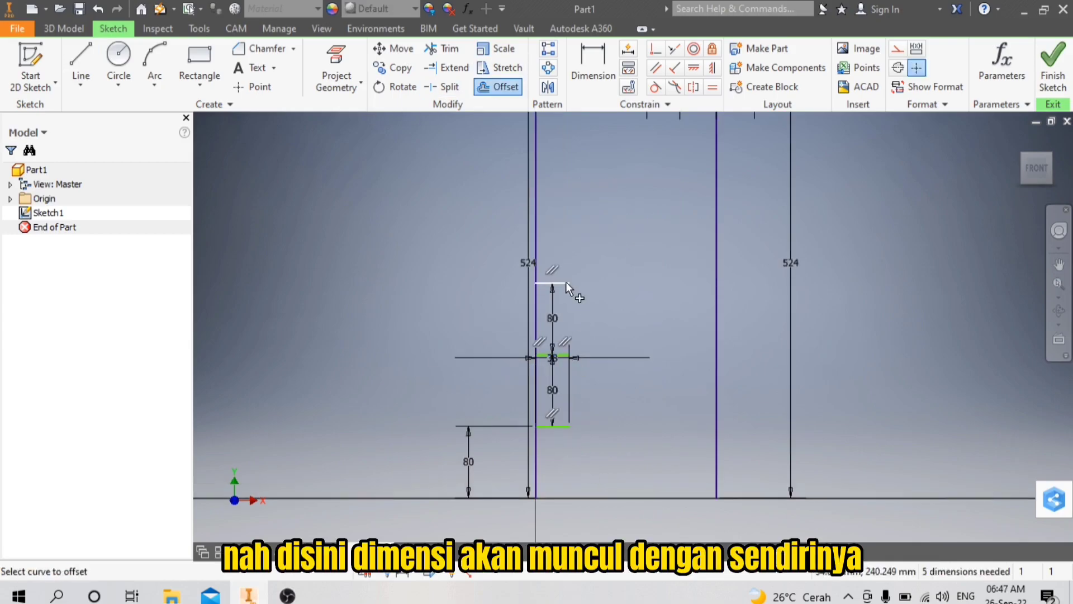
{"action": "left_click", "coordinate": [566, 283]}
{"action": "type", "text": "80"}
{"action": "key", "text": "Return"}
{"action": "left_click", "coordinate": [569, 211]}
{"action": "type", "text": "80"}
{"action": "key", "text": "Return"}
{"action": "middle_click_drag", "start_coordinate": [588, 207], "coordinate": [565, 296]}
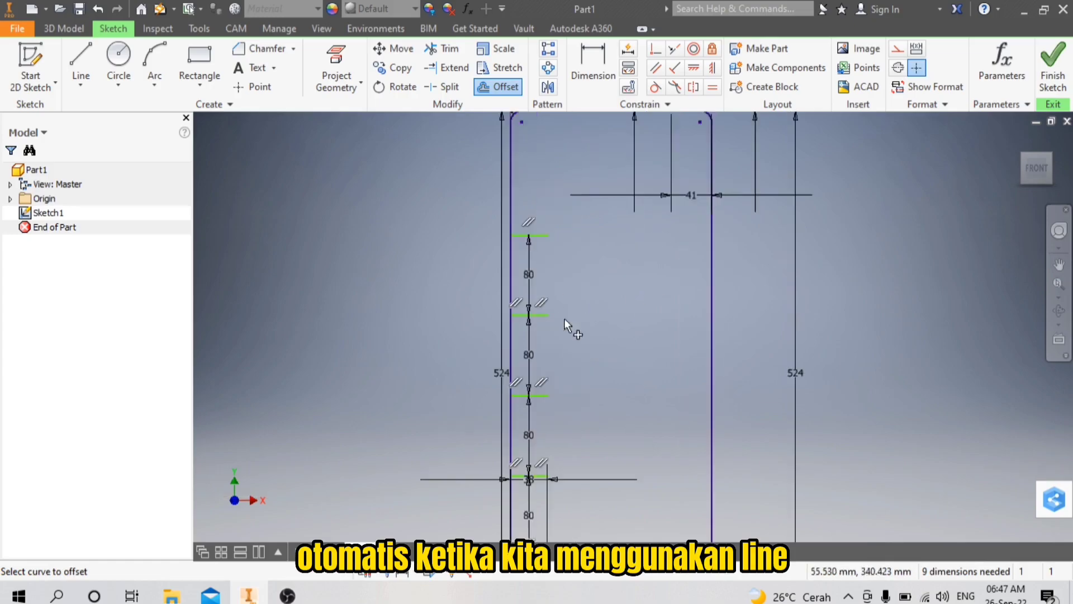
{"action": "scroll", "coordinate": [561, 335], "scroll_direction": "down", "scroll_amount": 3}
{"action": "key", "text": "Escape"}
- Draw a 38 mm horizontal line inward from the right upright, 80 mm above its lower end
{"action": "key", "text": "l"}
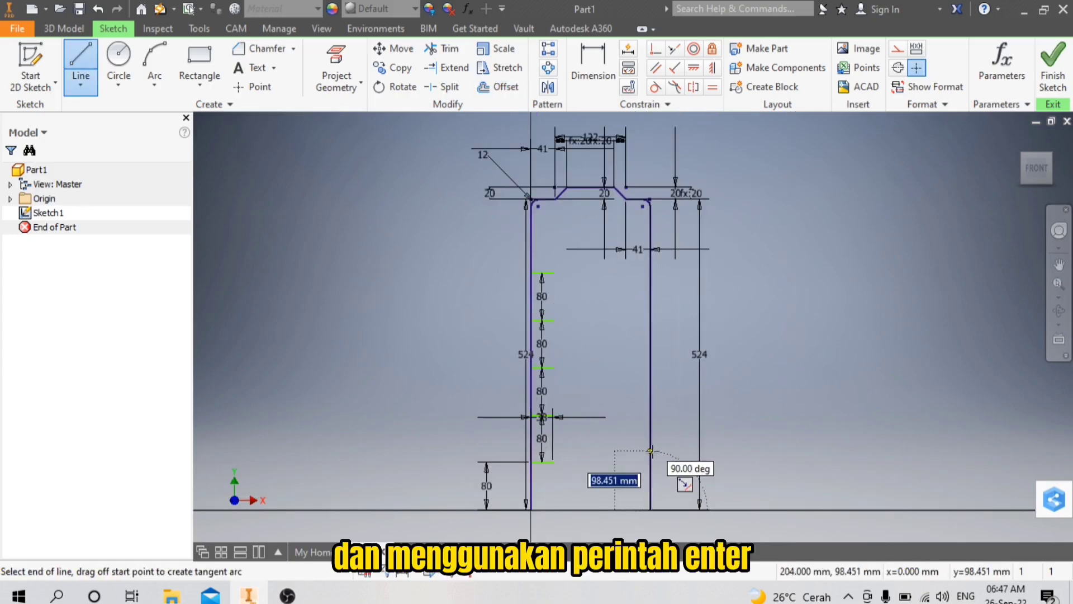
{"action": "left_click", "coordinate": [650, 462]}
{"action": "type", "text": "38"}
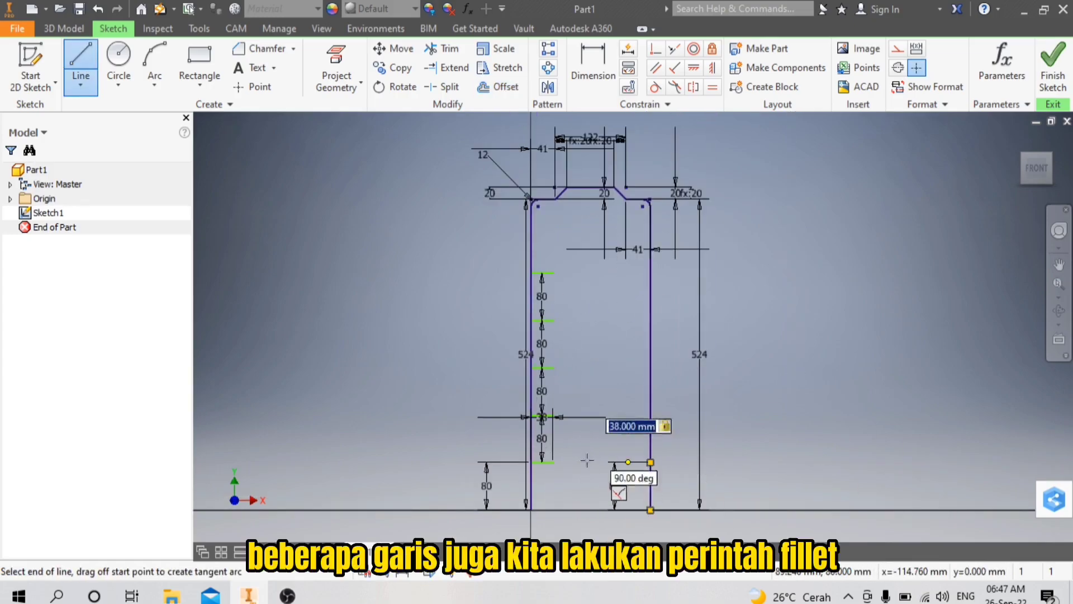
{"action": "key", "text": "Return"}
{"action": "scroll", "coordinate": [592, 464], "scroll_direction": "up", "scroll_amount": 1}
{"action": "key", "text": "Escape"}
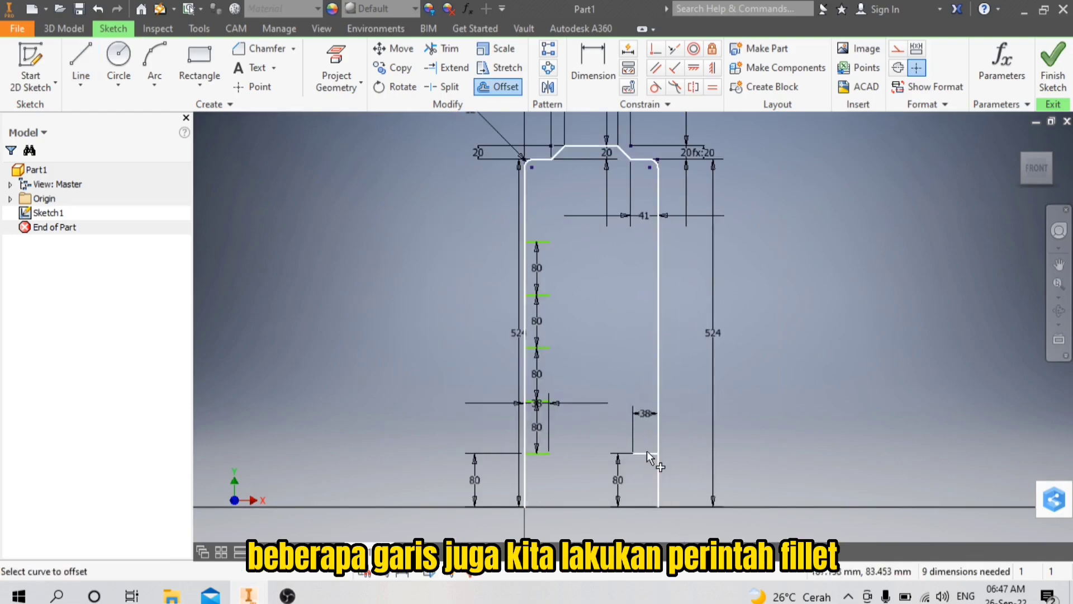
- Delete the right upright and redraw it as a vertical line down to the base
{"action": "scroll", "coordinate": [647, 452], "scroll_direction": "up", "scroll_amount": 4}
{"action": "left_click", "coordinate": [499, 89]}
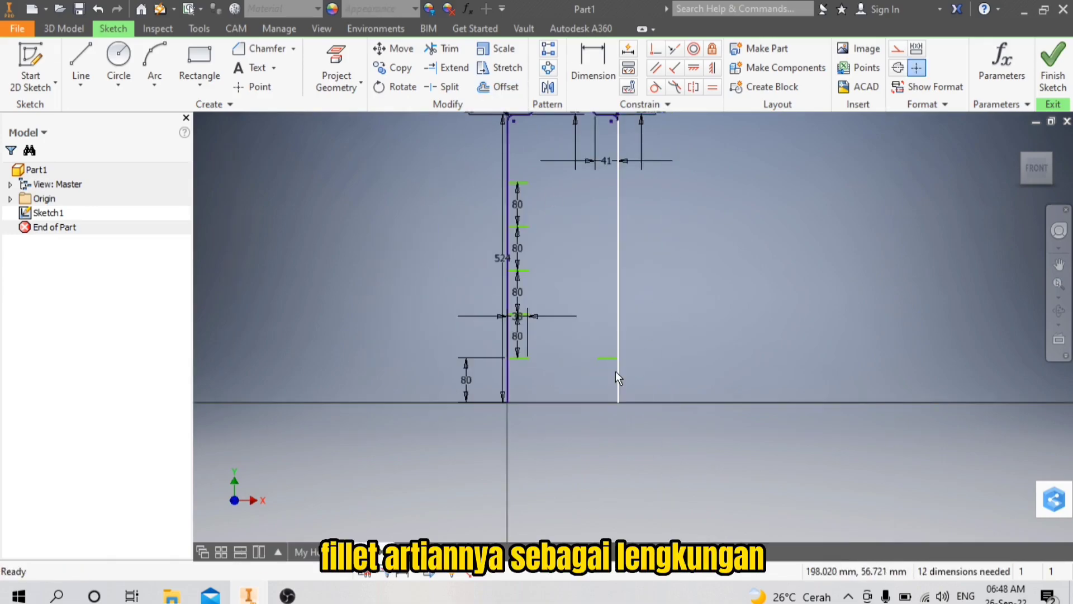
{"action": "left_click", "coordinate": [617, 371]}
{"action": "key", "text": "Delete"}
{"action": "scroll", "coordinate": [617, 391], "scroll_direction": "down", "scroll_amount": 4}
{"action": "scroll", "coordinate": [618, 385], "scroll_direction": "up", "scroll_amount": 7}
{"action": "left_click", "coordinate": [609, 421]}
{"action": "key", "text": "Delete"}
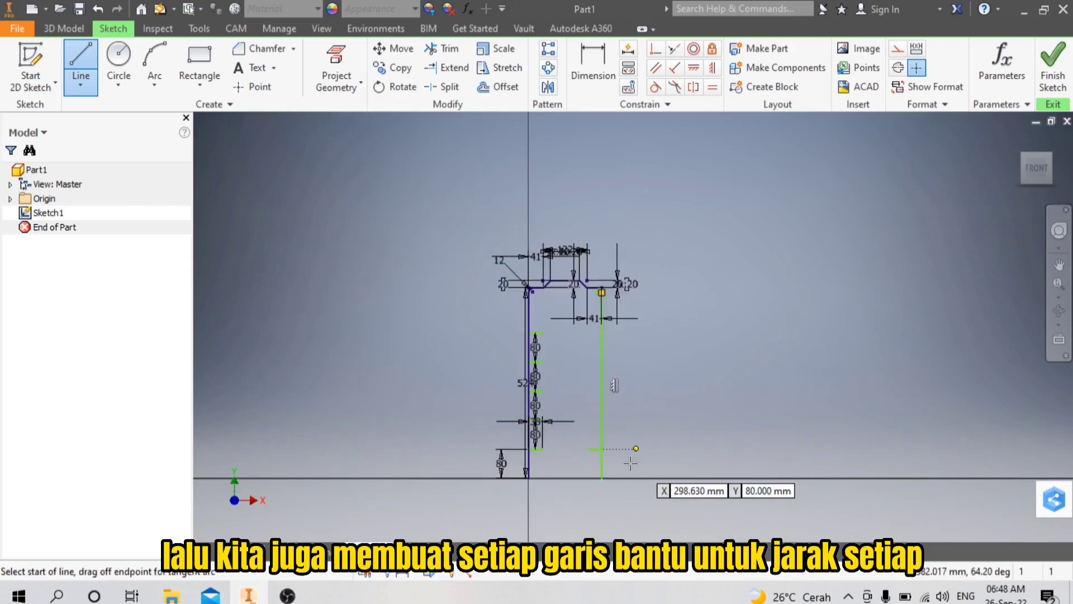
{"action": "key", "text": "Escape"}
- Offset the right upright's short horizontal line upward four times at 80 mm spacing
{"action": "scroll", "coordinate": [612, 447], "scroll_direction": "up", "scroll_amount": 3}
{"action": "left_click", "coordinate": [574, 412]}
{"action": "scroll", "coordinate": [574, 411], "scroll_direction": "up", "scroll_amount": 3}
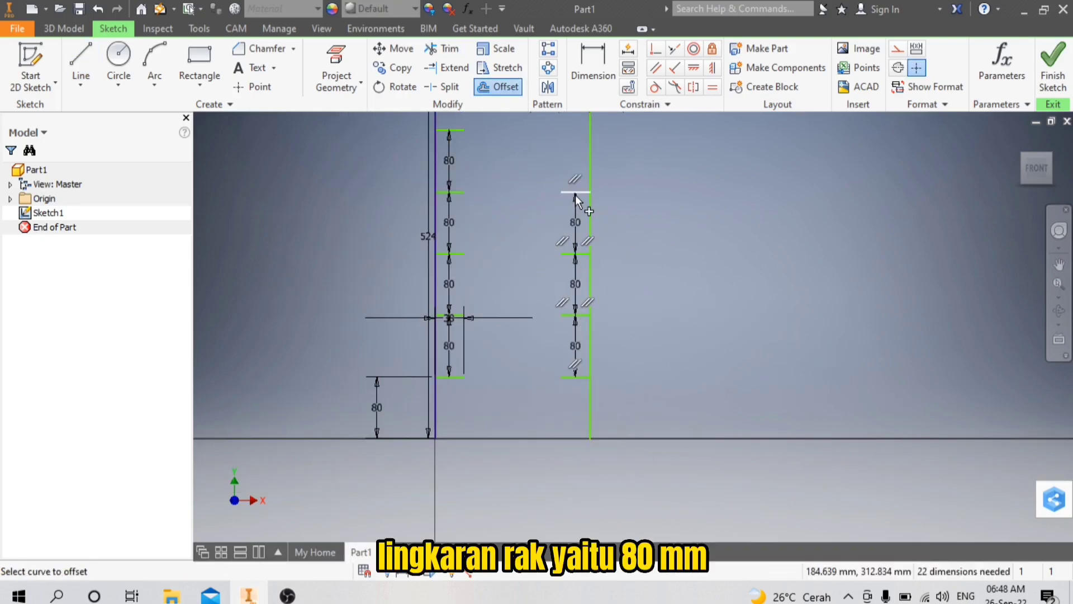
{"action": "type", "text": "80"}
{"action": "key", "text": "Return"}
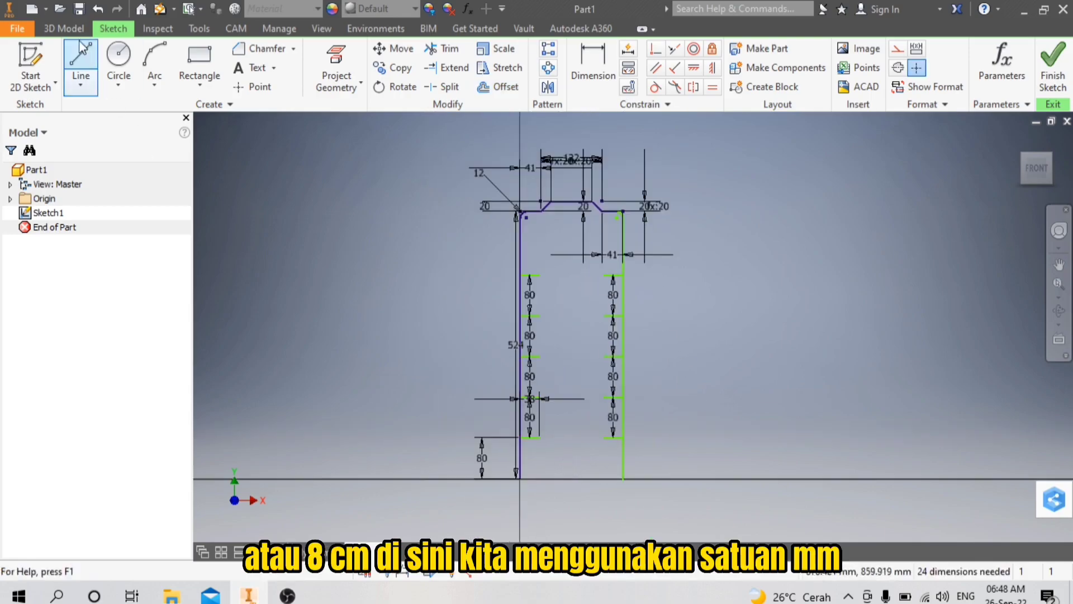
- Draw 23 mm horizontal foot lines outward from the lower ends of the right and left uprights
{"action": "key", "text": "Return"}
{"action": "key", "text": "Escape"}
{"action": "scroll", "coordinate": [614, 479], "scroll_direction": "up", "scroll_amount": 3}
{"action": "middle_click_drag", "start_coordinate": [614, 479], "coordinate": [687, 460]}
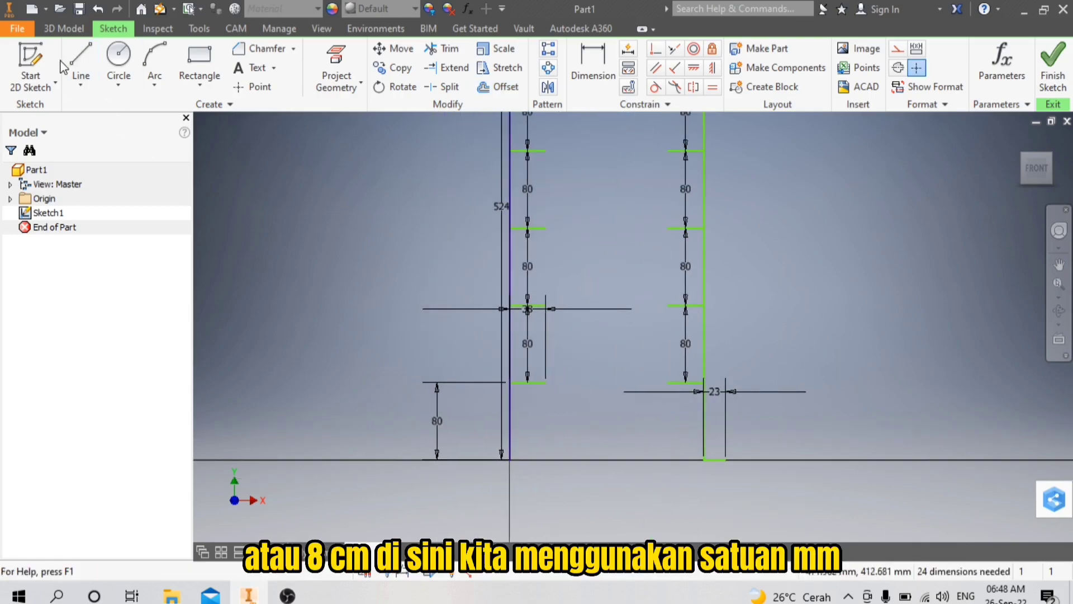
{"action": "left_click", "coordinate": [509, 459]}
{"action": "type", "text": "23"}
{"action": "key", "text": "Return"}
{"action": "key", "text": "Escape"}
{"action": "scroll", "coordinate": [571, 408], "scroll_direction": "down", "scroll_amount": 3}
{"action": "middle_click_drag", "start_coordinate": [574, 405], "coordinate": [519, 454]}
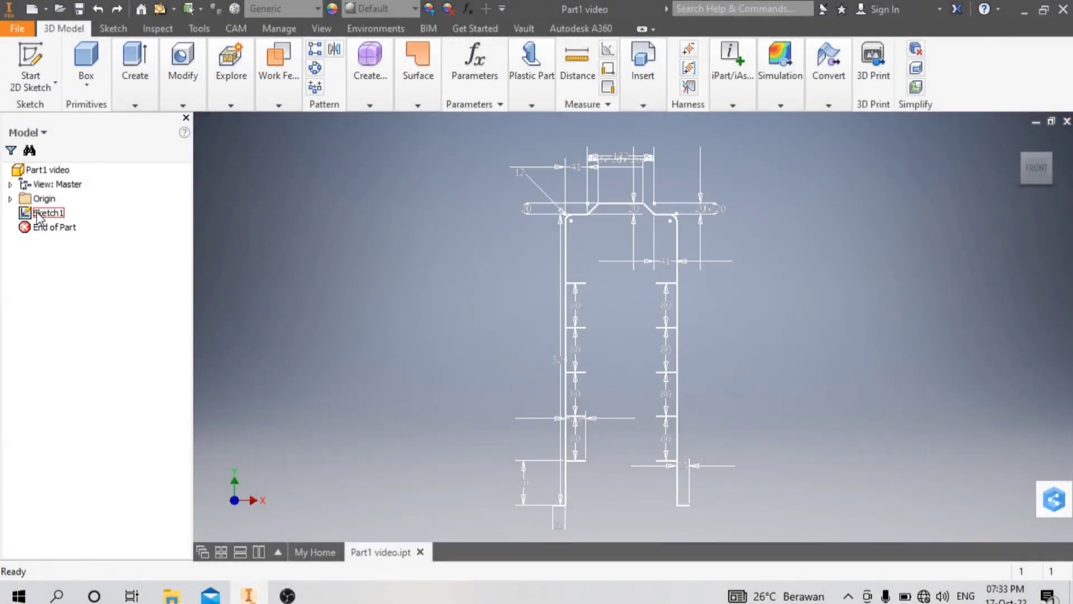
- Reopen Sketch1 and delete the dimensions around the frame's top and along the left upright's short lines
{"action": "left_click", "coordinate": [575, 384]}
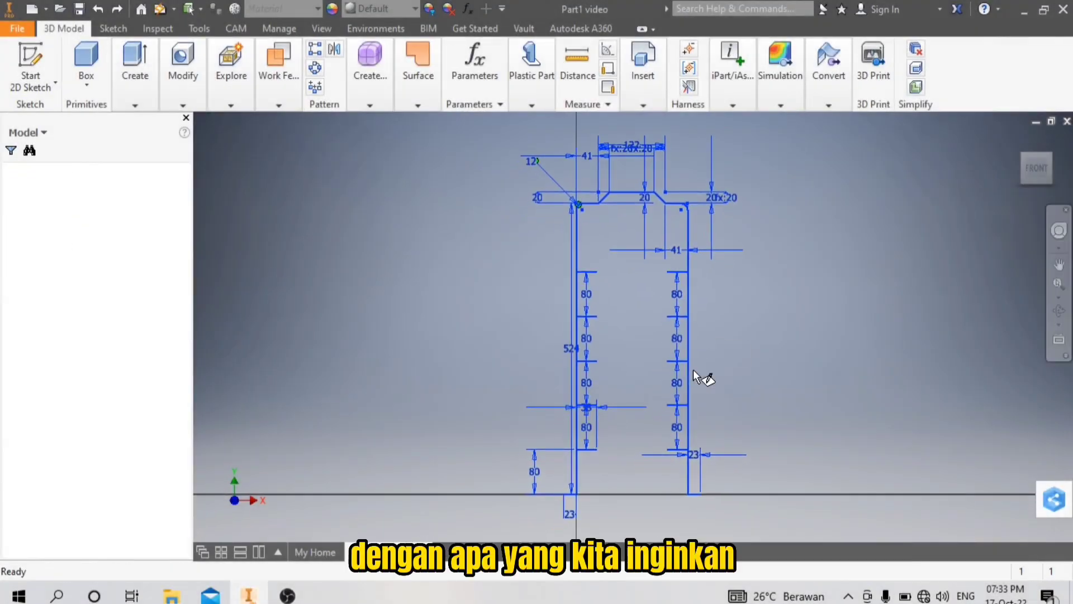
{"action": "key", "text": "Delete"}
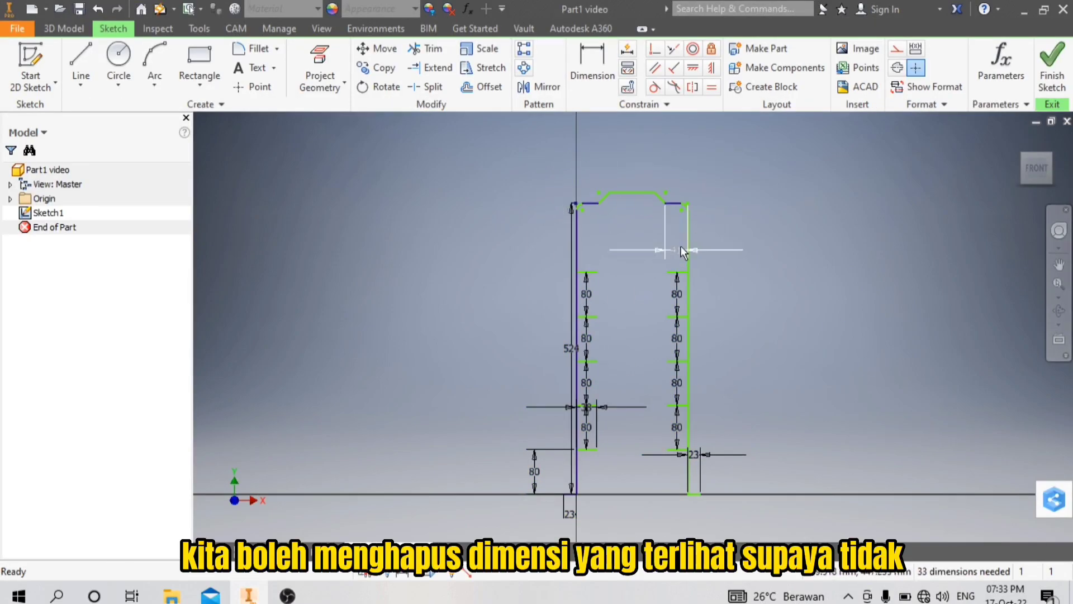
{"action": "left_click", "coordinate": [587, 302]}
{"action": "key", "text": "Delete"}
{"action": "left_click", "coordinate": [590, 345]}
{"action": "key", "text": "Delete"}
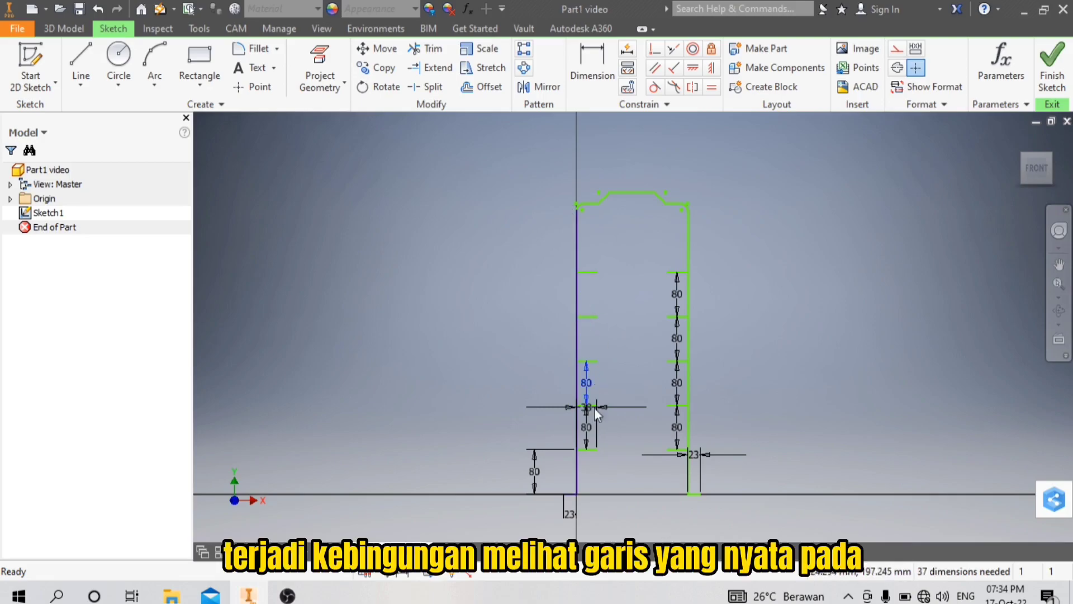
{"action": "left_click", "coordinate": [596, 406]}
{"action": "key", "text": "Delete"}
- Delete the 80 mm spacing dimensions along the right upright and the remaining dimensions at the base
{"action": "left_click", "coordinate": [678, 367]}
{"action": "key", "text": "Delete"}
{"action": "left_click", "coordinate": [676, 337]}
{"action": "key", "text": "Delete"}
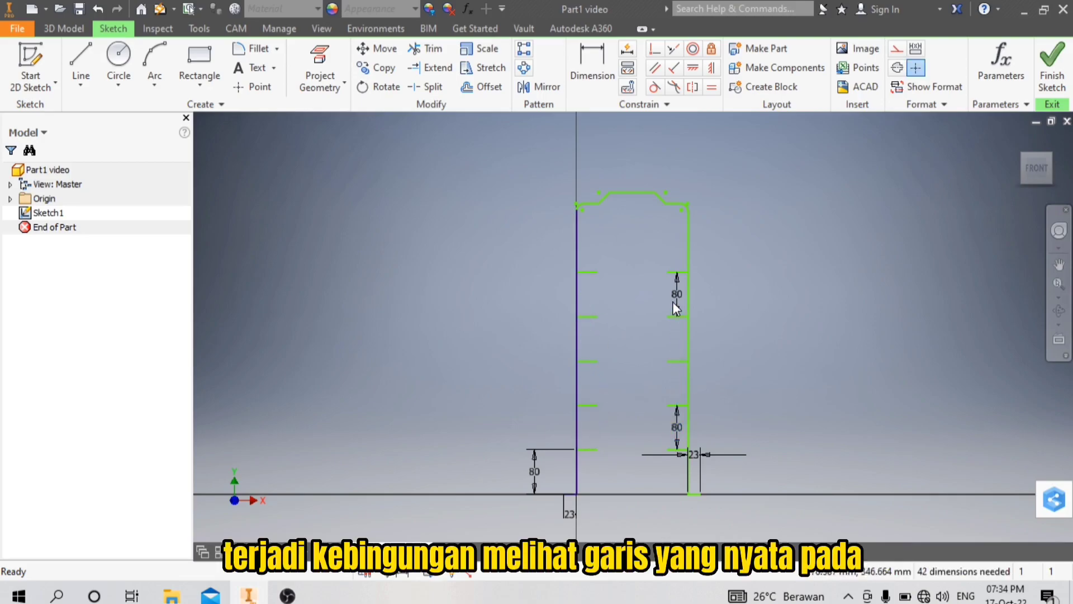
{"action": "left_click", "coordinate": [674, 300]}
{"action": "key", "text": "Delete"}
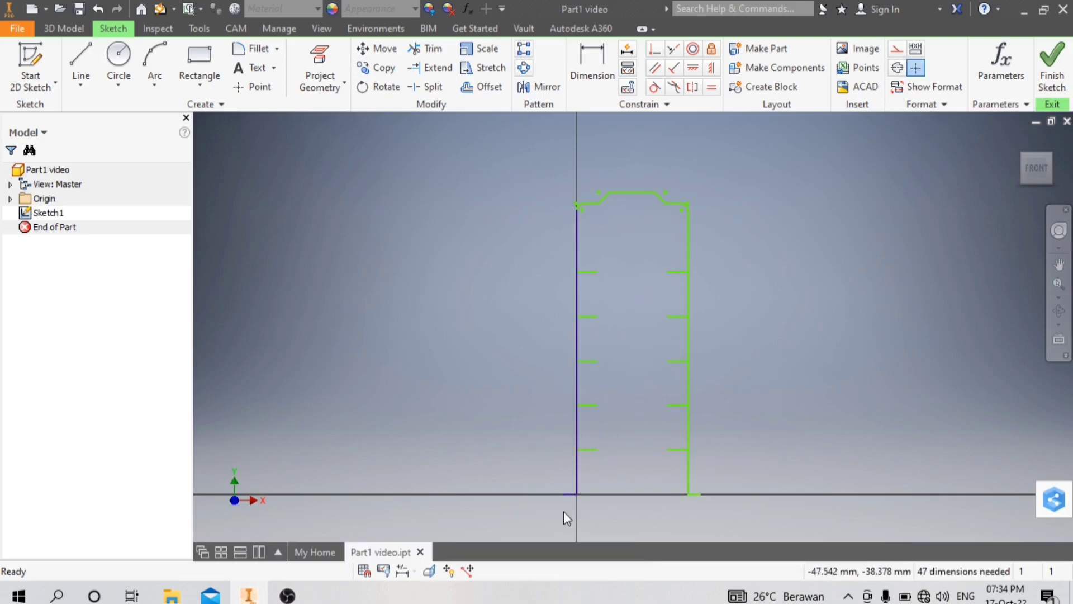
- Create a work plane normal to the left foot line at its outer end and start a sketch on it
{"action": "scroll", "coordinate": [564, 503], "scroll_direction": "up", "scroll_amount": 4}
{"action": "left_click", "coordinate": [279, 55]}
{"action": "left_click", "coordinate": [273, 141]}
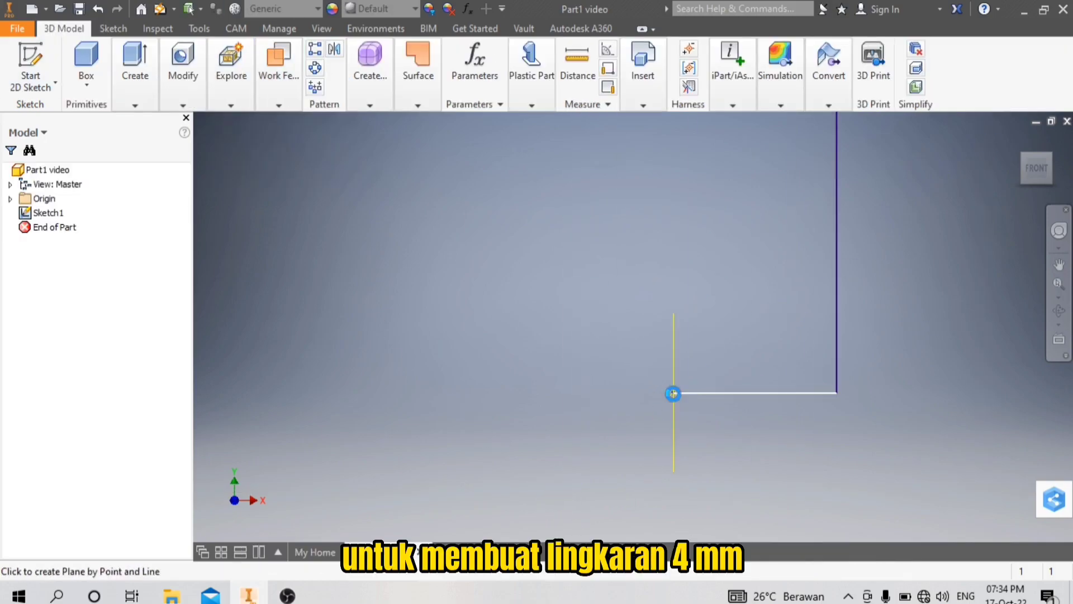
{"action": "scroll", "coordinate": [590, 452], "scroll_direction": "down", "scroll_amount": 10}
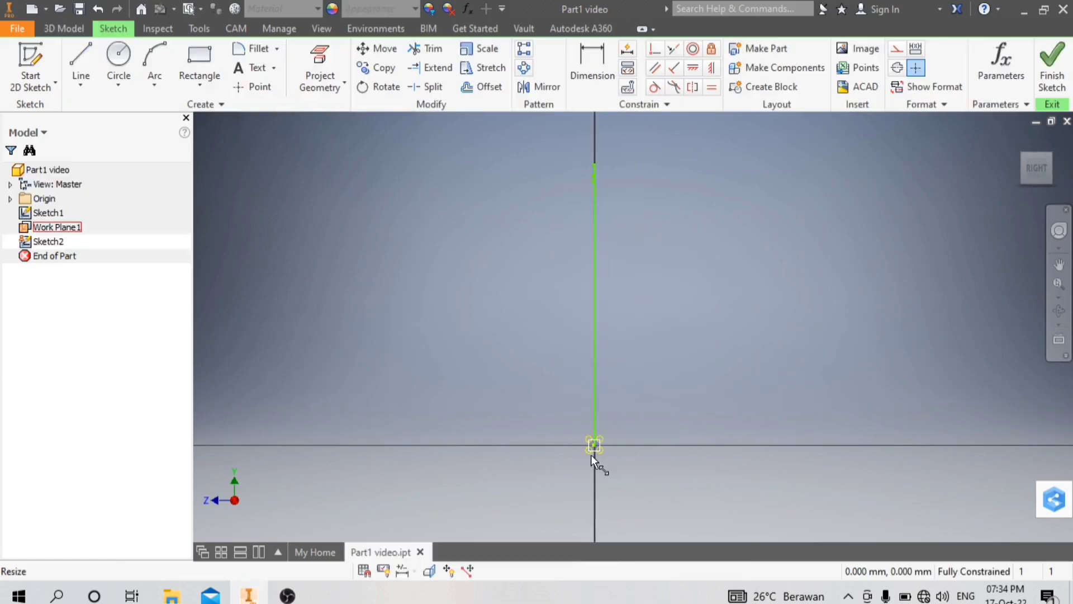
- Draw a 4 mm diameter circle centred on the outer end of the left foot line
{"action": "scroll", "coordinate": [591, 455], "scroll_direction": "up", "scroll_amount": 6}
{"action": "left_click", "coordinate": [119, 62]}
{"action": "scroll", "coordinate": [608, 386], "scroll_direction": "up", "scroll_amount": 3}
{"action": "scroll", "coordinate": [620, 408], "scroll_direction": "up", "scroll_amount": 3}
{"action": "left_click", "coordinate": [666, 381]}
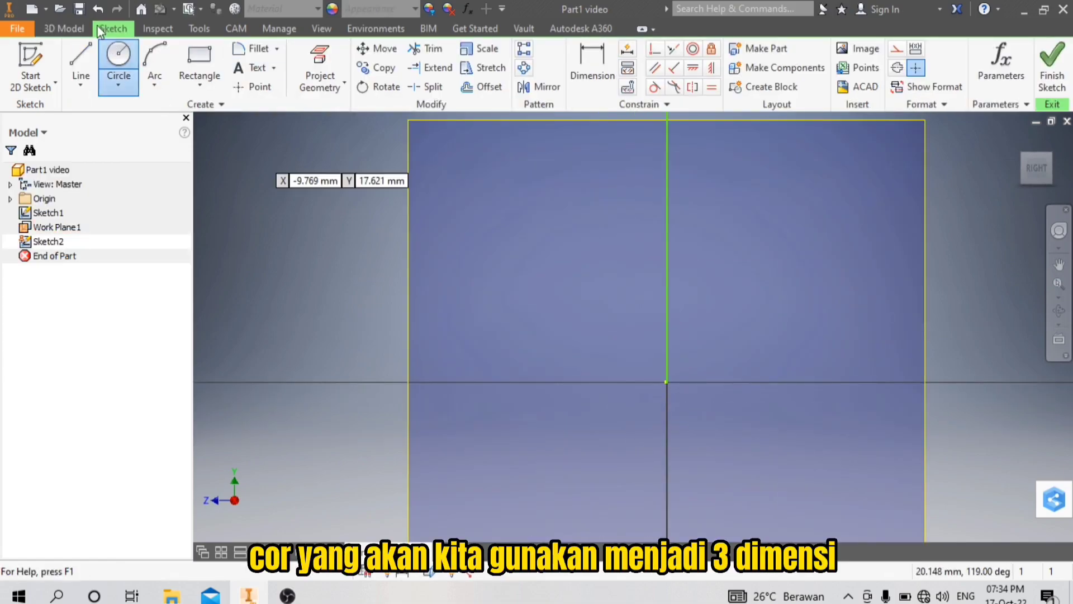
{"action": "left_click", "coordinate": [701, 412]}
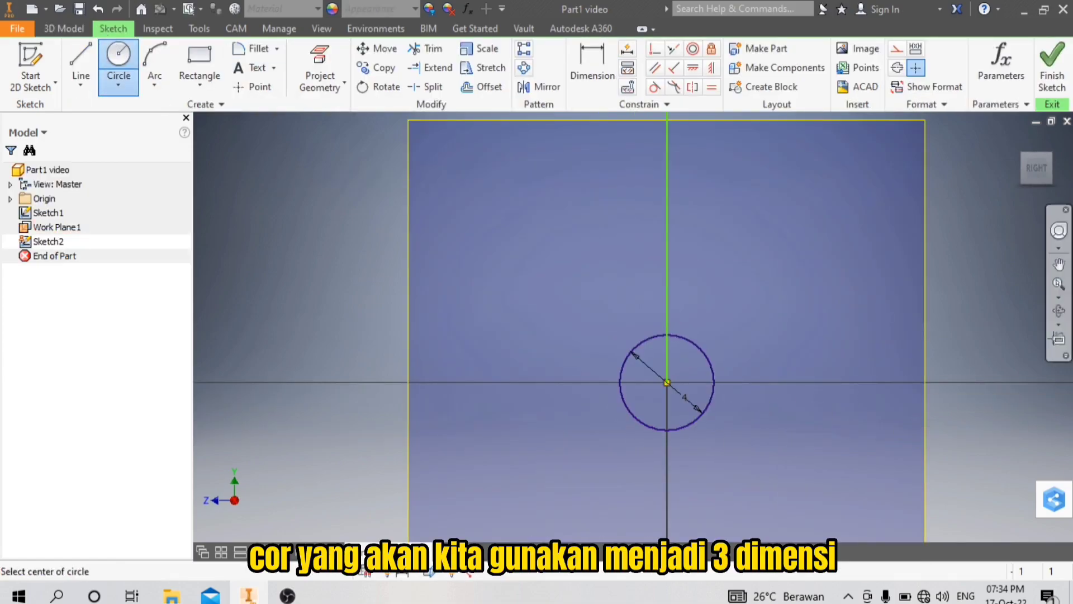
- Sweep the 4 mm circle along the frame outline in Sketch1, from the left foot to the right foot
{"action": "left_click", "coordinate": [1059, 310]}
{"action": "mouse_move", "coordinate": [710, 333]}
{"action": "left_mouse_down"}
{"action": "mouse_move", "coordinate": [642, 364]}
{"action": "mouse_move", "coordinate": [644, 378]}
{"action": "mouse_move", "coordinate": [520, 364]}
{"action": "mouse_move", "coordinate": [598, 402]}
{"action": "mouse_move", "coordinate": [575, 364]}
{"action": "mouse_move", "coordinate": [605, 333]}
{"action": "left_mouse_up"}
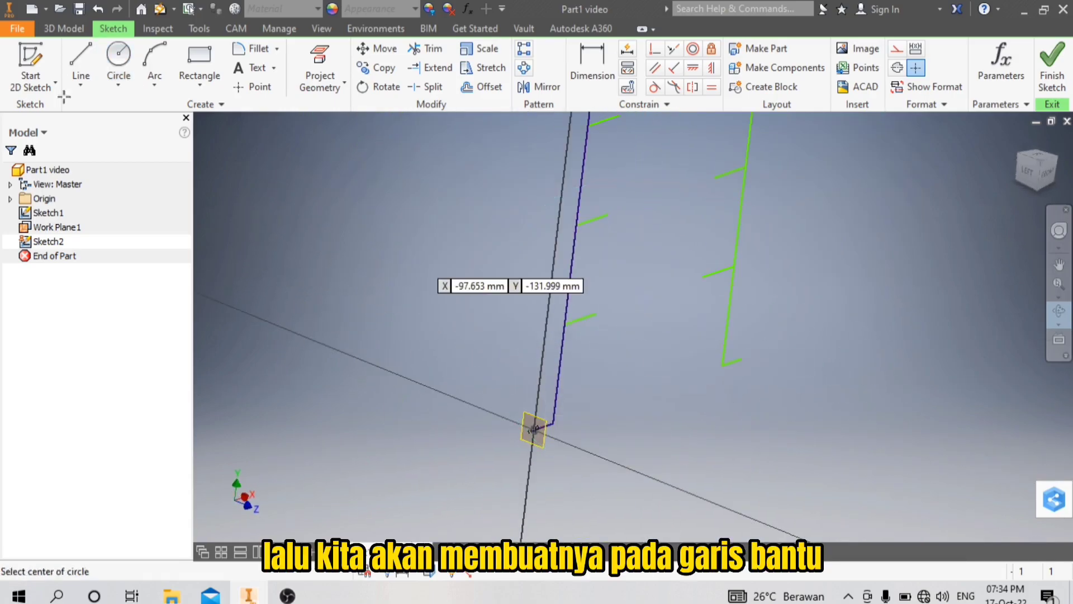
{"action": "left_click", "coordinate": [63, 29]}
{"action": "left_click", "coordinate": [135, 64]}
{"action": "left_click", "coordinate": [220, 192]}
{"action": "scroll", "coordinate": [542, 299], "scroll_direction": "up", "scroll_amount": 5}
{"action": "left_click", "coordinate": [542, 293]}
{"action": "scroll", "coordinate": [556, 426], "scroll_direction": "down", "scroll_amount": 6}
{"action": "scroll", "coordinate": [614, 250], "scroll_direction": "up", "scroll_amount": 4}
{"action": "scroll", "coordinate": [588, 233], "scroll_direction": "down", "scroll_amount": 3}
{"action": "scroll", "coordinate": [645, 347], "scroll_direction": "up", "scroll_amount": 5}
{"action": "scroll", "coordinate": [645, 347], "scroll_direction": "down", "scroll_amount": 4}
{"action": "key", "text": "Return"}
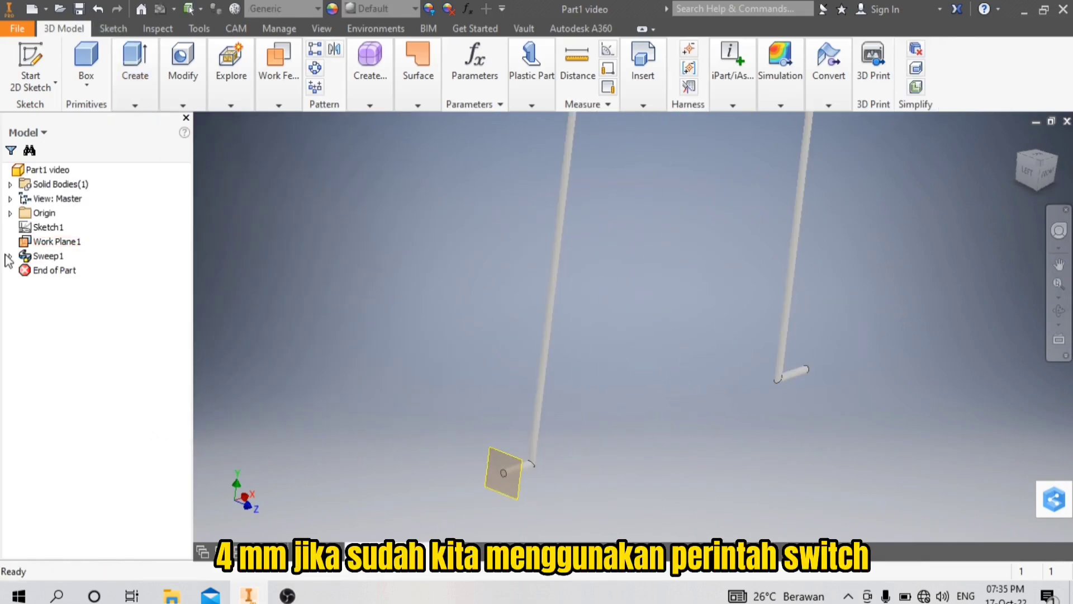
- Hide Work Plane1 and make Sketch1 visible again
{"action": "right_click", "coordinate": [49, 243]}
{"action": "left_click", "coordinate": [80, 338]}
{"action": "right_click", "coordinate": [50, 227]}
{"action": "left_click", "coordinate": [92, 394]}
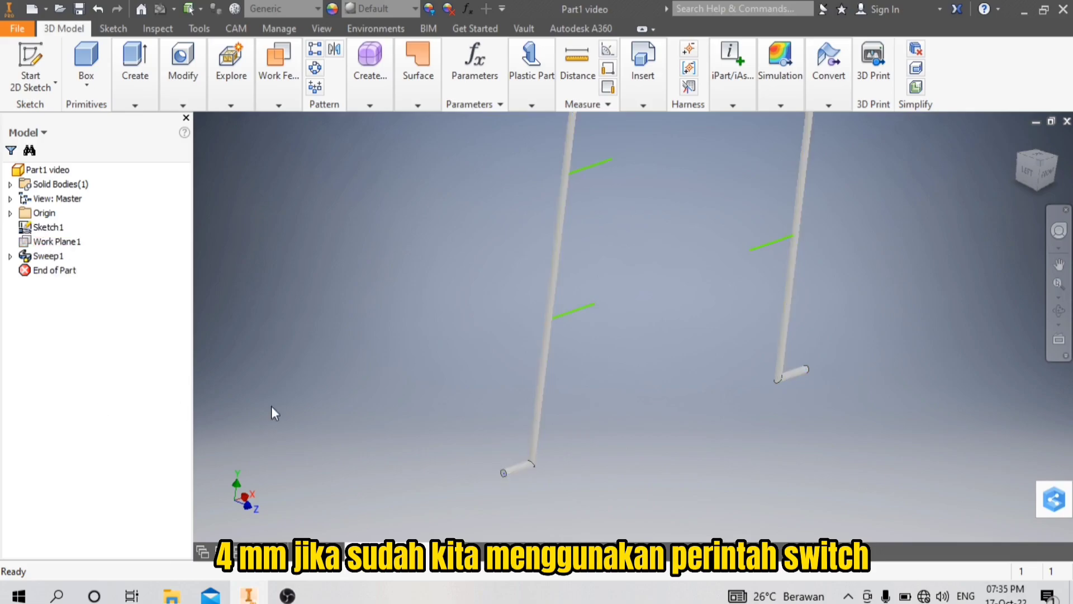
- Create a work plane normal to the right upright's topmost short line at its inner end
{"action": "scroll", "coordinate": [520, 334], "scroll_direction": "up", "scroll_amount": 4}
{"action": "scroll", "coordinate": [716, 277], "scroll_direction": "down", "scroll_amount": 5}
{"action": "middle_click_drag", "start_coordinate": [716, 278], "coordinate": [652, 285], "text": "shift"}
{"action": "scroll", "coordinate": [652, 285], "scroll_direction": "up", "scroll_amount": 6}
{"action": "left_click", "coordinate": [279, 73]}
{"action": "left_click", "coordinate": [275, 138]}
{"action": "left_click", "coordinate": [592, 225]}
{"action": "left_click", "coordinate": [580, 230]}
- Create a work plane at the inner end of the right upright's second short line from the top
{"action": "left_click", "coordinate": [278, 72]}
{"action": "left_click", "coordinate": [276, 139]}
{"action": "left_click", "coordinate": [592, 333]}
{"action": "left_click", "coordinate": [587, 334]}
{"action": "scroll", "coordinate": [574, 332], "scroll_direction": "down", "scroll_amount": 5}
{"action": "scroll", "coordinate": [575, 332], "scroll_direction": "up", "scroll_amount": 5}
- Create work planes at the inner ends of the right upright's three lowest short lines
{"action": "left_click", "coordinate": [278, 73]}
{"action": "left_click", "coordinate": [276, 138]}
{"action": "left_click", "coordinate": [634, 371]}
{"action": "left_click", "coordinate": [584, 371]}
{"action": "left_click", "coordinate": [278, 73]}
{"action": "left_click", "coordinate": [275, 139]}
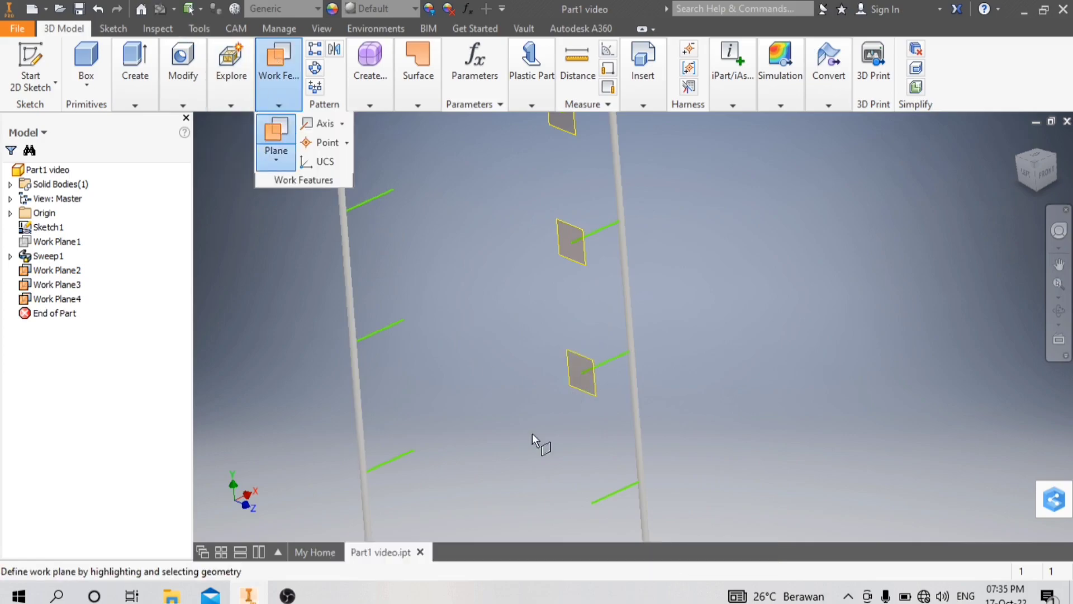
{"action": "left_click", "coordinate": [594, 510]}
{"action": "scroll", "coordinate": [588, 397], "scroll_direction": "down", "scroll_amount": 3}
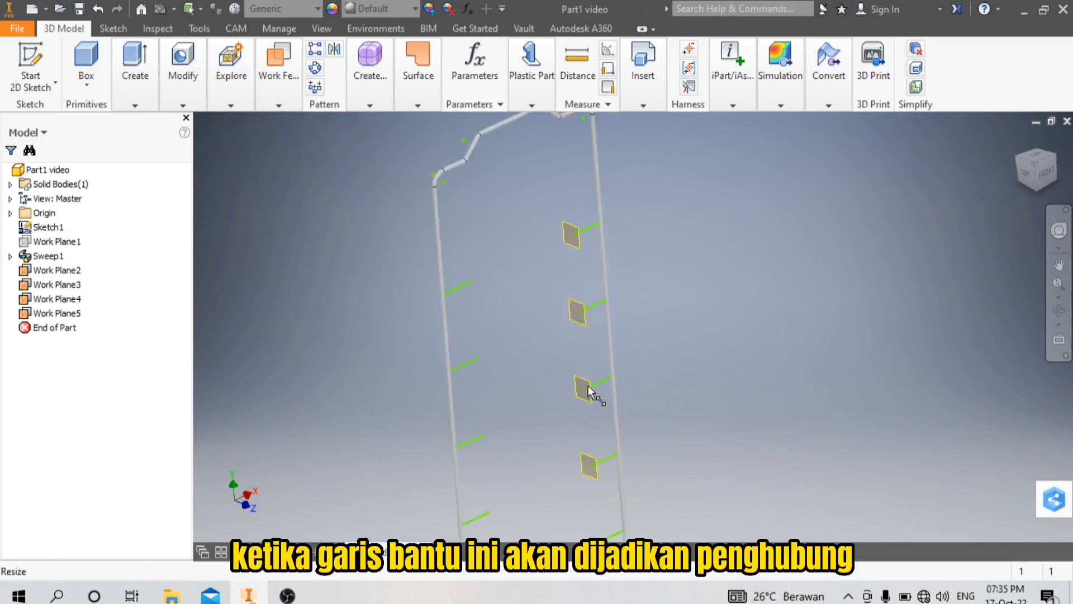
{"action": "left_click", "coordinate": [278, 70]}
{"action": "left_click", "coordinate": [276, 142]}
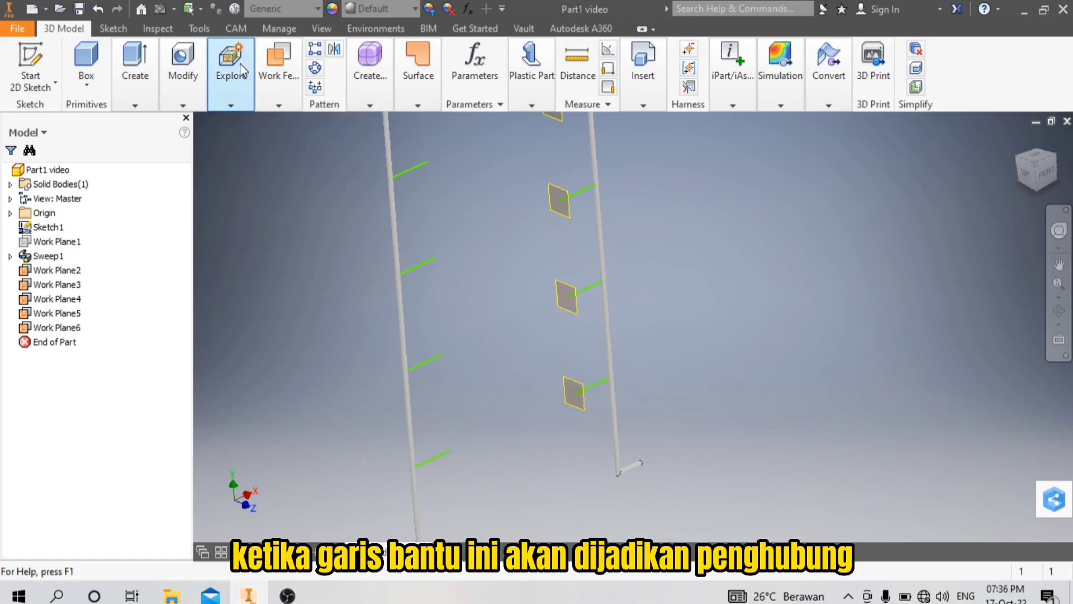
- Create work planes at the inner ends of the left upright's two lowest short lines
{"action": "left_click", "coordinate": [278, 70]}
{"action": "left_click", "coordinate": [275, 144]}
{"action": "left_click", "coordinate": [453, 453]}
{"action": "left_click", "coordinate": [279, 70]}
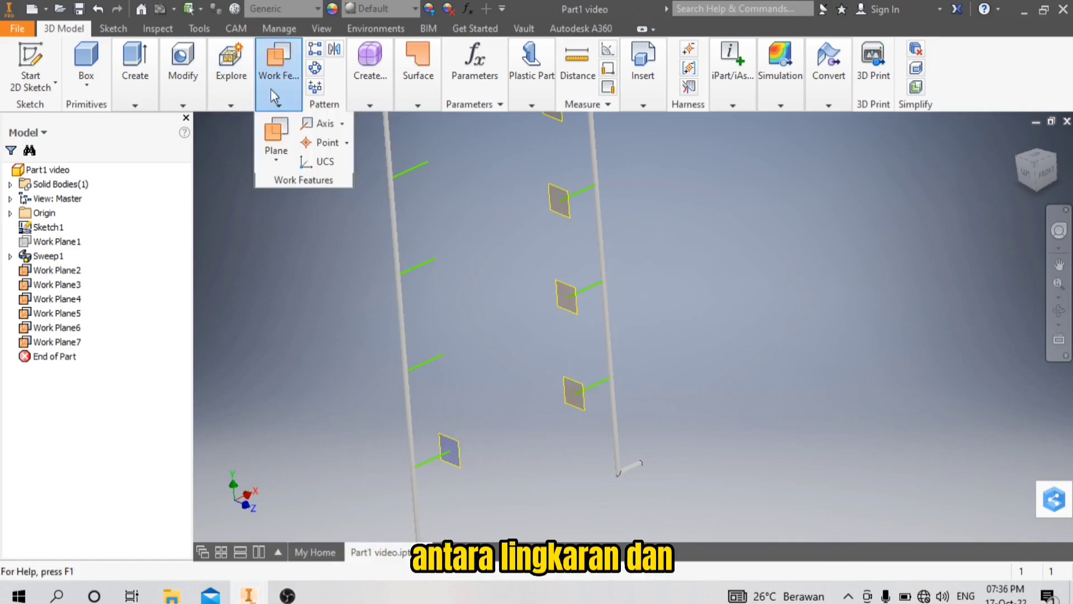
{"action": "left_click", "coordinate": [275, 144]}
- Create work planes at the inner ends of the left upright's third and fourth short lines from the bottom
{"action": "left_click", "coordinate": [279, 61]}
{"action": "left_click", "coordinate": [275, 143]}
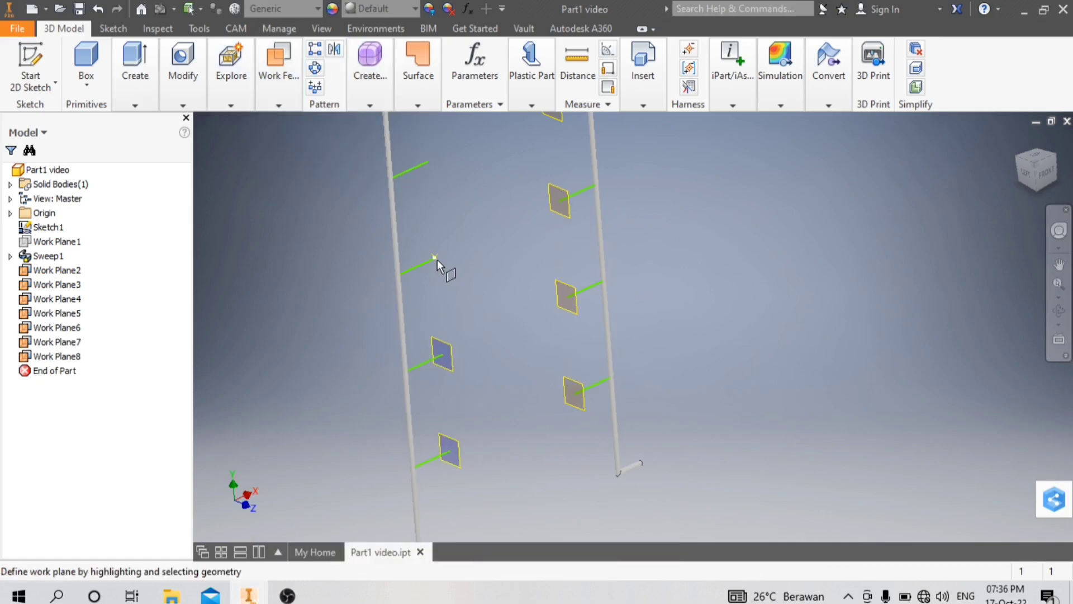
{"action": "left_click", "coordinate": [428, 262]}
{"action": "scroll", "coordinate": [402, 250], "scroll_direction": "down", "scroll_amount": 2}
{"action": "left_click", "coordinate": [278, 70]}
{"action": "left_click", "coordinate": [275, 134]}
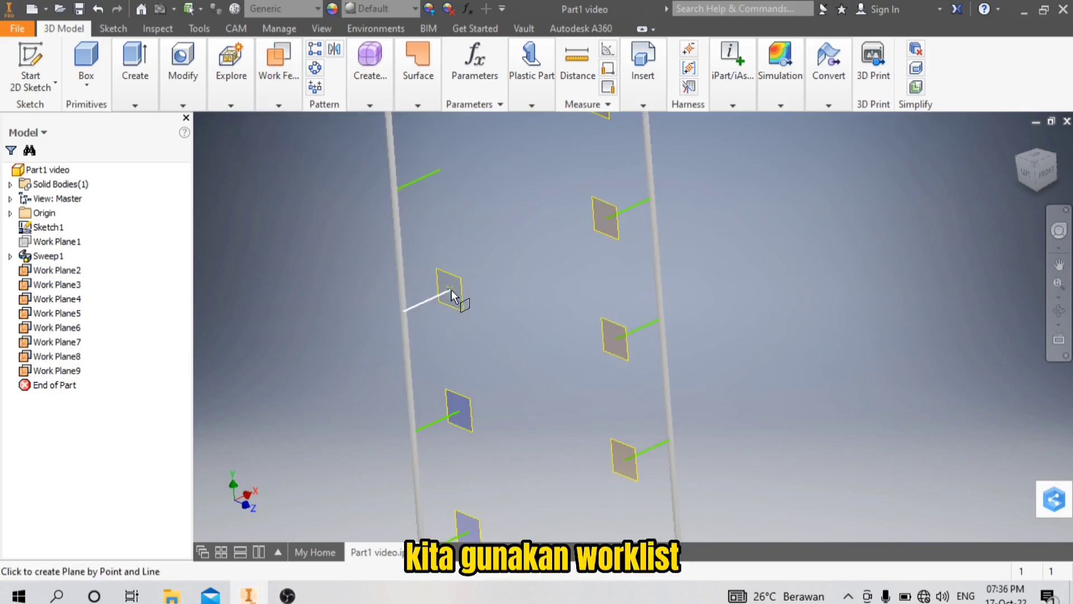
{"action": "left_click", "coordinate": [454, 292]}
{"action": "left_click", "coordinate": [278, 70]}
{"action": "left_click", "coordinate": [276, 125]}
{"action": "left_click", "coordinate": [425, 177]}
{"action": "left_click", "coordinate": [440, 171]}
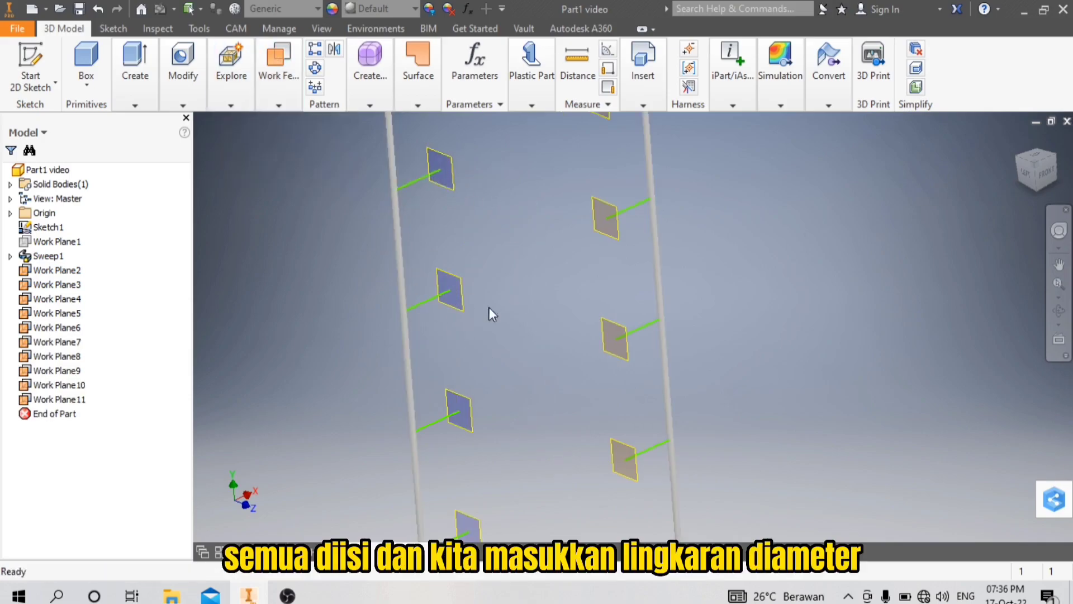
- Start a sketch on a right-side work plane and draw a 4 mm diameter circle in it
{"action": "scroll", "coordinate": [488, 304], "scroll_direction": "up", "scroll_amount": 3}
{"action": "scroll", "coordinate": [505, 205], "scroll_direction": "down", "scroll_amount": 6}
{"action": "left_click", "coordinate": [609, 279]}
{"action": "left_click", "coordinate": [623, 267]}
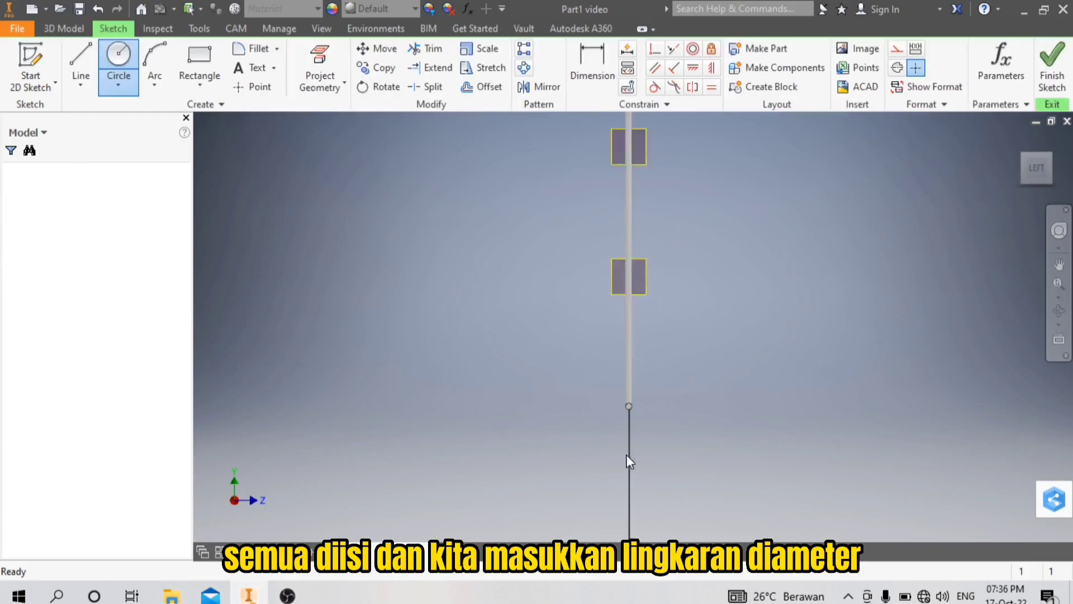
{"action": "scroll", "coordinate": [624, 242], "scroll_direction": "down", "scroll_amount": 8}
{"action": "key", "text": "c"}
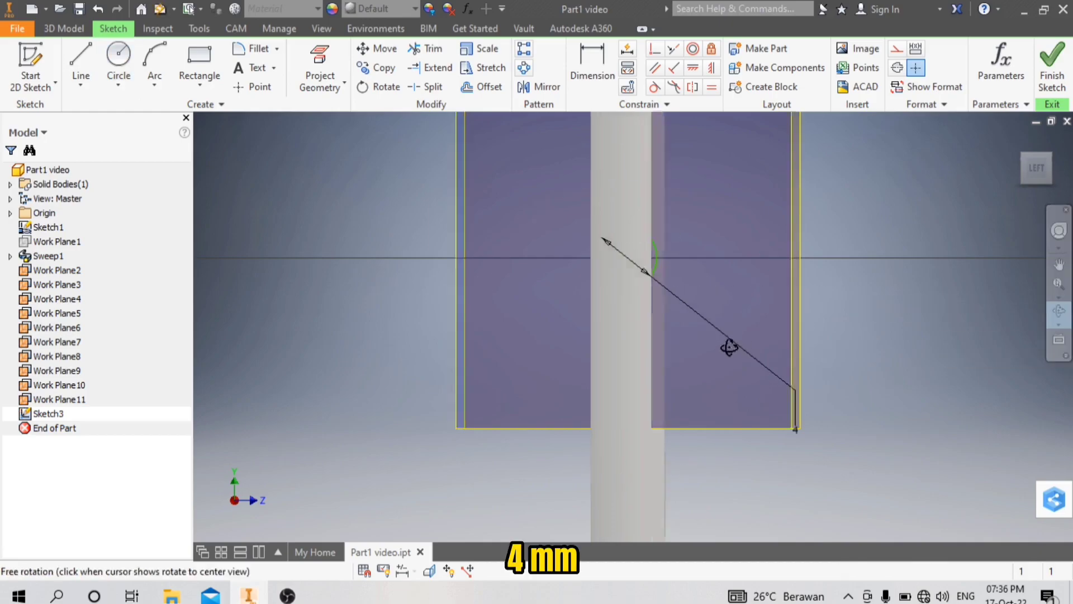
- Redraw the 4 mm profile circle centred on the inner end of the right upright's short line
{"action": "left_click", "coordinate": [627, 258]}
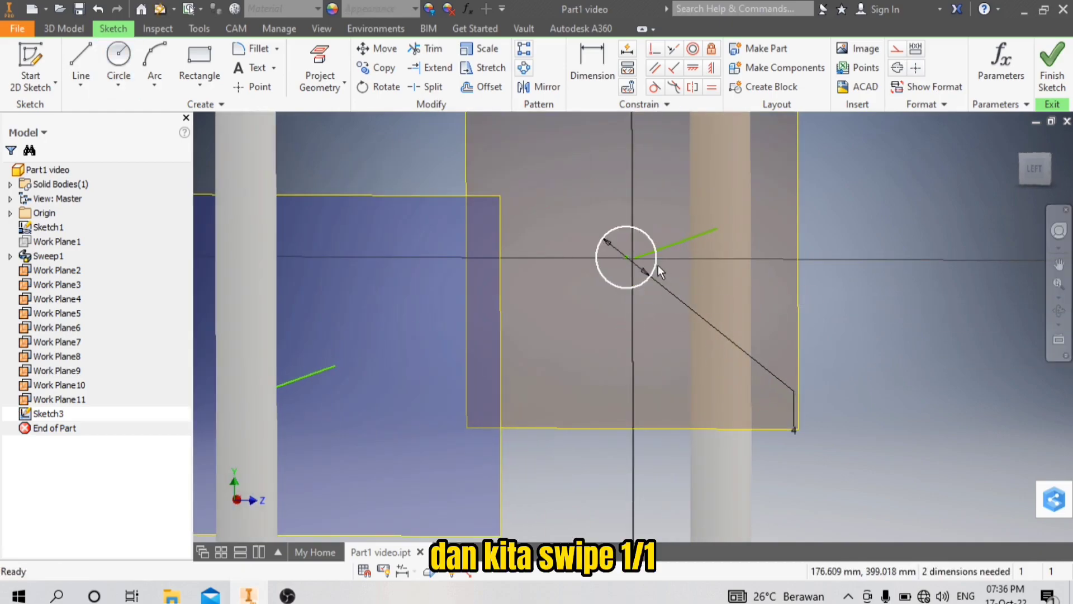
{"action": "key", "text": "c"}
{"action": "left_click", "coordinate": [633, 257]}
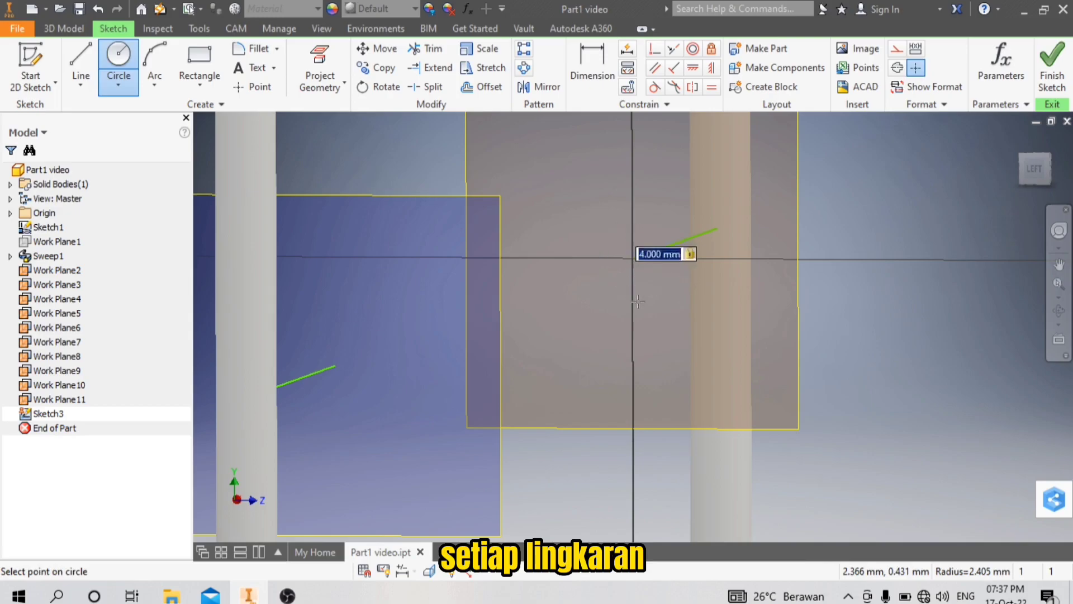
{"action": "key", "text": "Return"}
{"action": "scroll", "coordinate": [648, 325], "scroll_direction": "up", "scroll_amount": 8}
{"action": "left_click", "coordinate": [1059, 310]}
{"action": "left_click_drag", "start_coordinate": [718, 323], "coordinate": [682, 323]}
{"action": "scroll", "coordinate": [682, 324], "scroll_direction": "down", "scroll_amount": 4}
{"action": "key", "text": "Escape"}
{"action": "scroll", "coordinate": [624, 343], "scroll_direction": "up", "scroll_amount": 2}
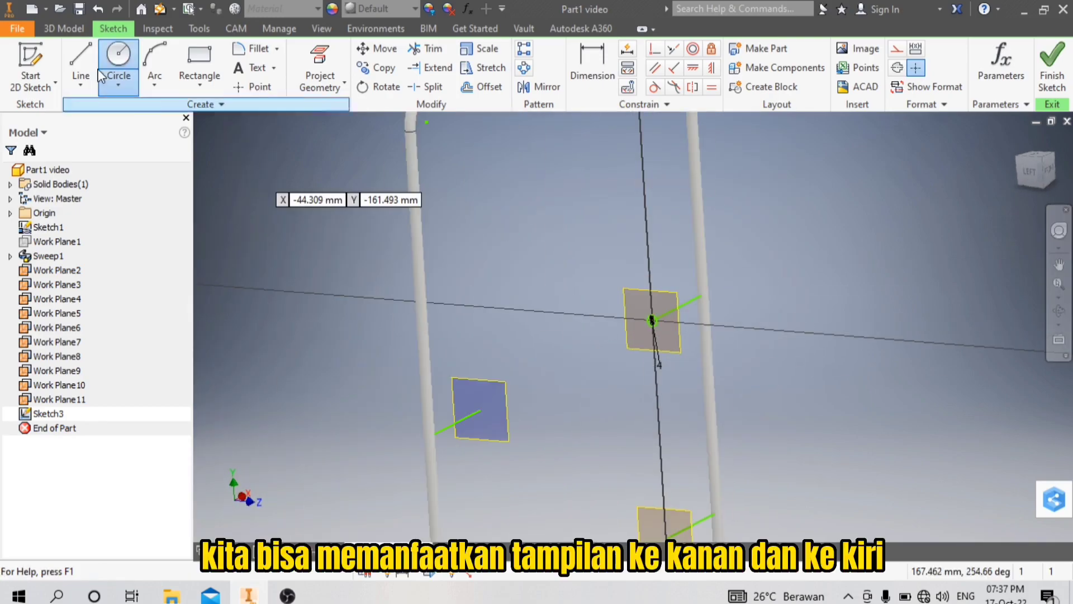
- Sweep the 4 mm circle along its short line to form the right upright's solid connector
{"action": "left_click", "coordinate": [63, 29]}
{"action": "left_click", "coordinate": [135, 105]}
{"action": "left_click", "coordinate": [207, 129]}
{"action": "scroll", "coordinate": [654, 332], "scroll_direction": "down", "scroll_amount": 5}
{"action": "scroll", "coordinate": [629, 344], "scroll_direction": "up", "scroll_amount": 3}
{"action": "left_click", "coordinate": [673, 313]}
{"action": "scroll", "coordinate": [598, 294], "scroll_direction": "up", "scroll_amount": 5}
{"action": "scroll", "coordinate": [590, 298], "scroll_direction": "down", "scroll_amount": 4}
{"action": "left_click", "coordinate": [299, 413]}
{"action": "left_click", "coordinate": [633, 267]}
- Hide Work Plane2 at the end of the swept connector
{"action": "right_click", "coordinate": [66, 271]}
{"action": "left_click", "coordinate": [90, 364]}
{"action": "scroll", "coordinate": [519, 306], "scroll_direction": "up", "scroll_amount": 3}
{"action": "scroll", "coordinate": [519, 305], "scroll_direction": "up", "scroll_amount": 3}
{"action": "scroll", "coordinate": [589, 401], "scroll_direction": "down", "scroll_amount": 4}
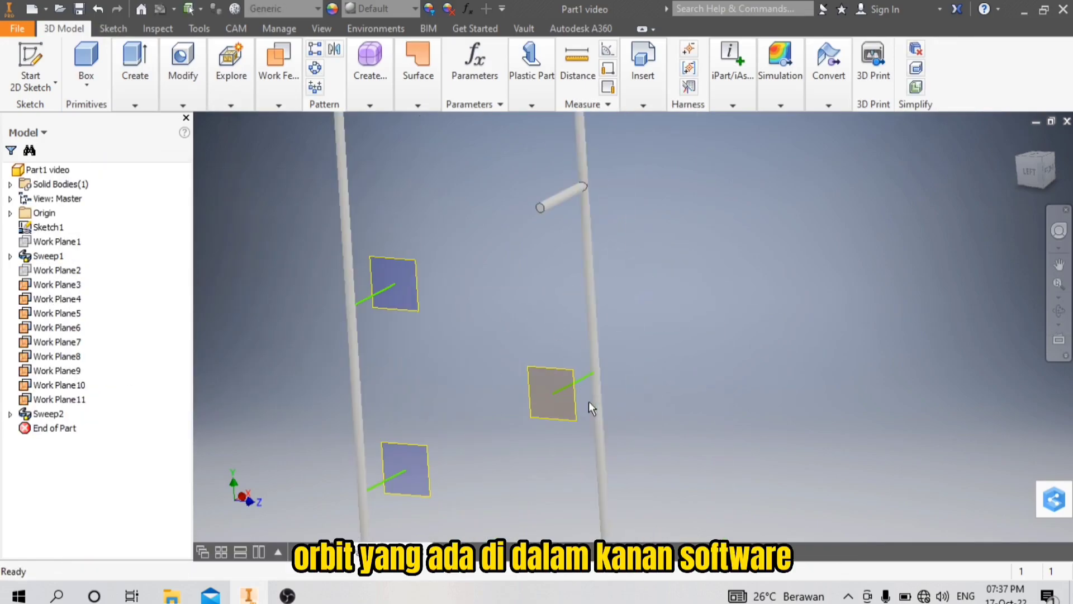
{"action": "scroll", "coordinate": [530, 313], "scroll_direction": "up", "scroll_amount": 4}
{"action": "scroll", "coordinate": [529, 301], "scroll_direction": "down", "scroll_amount": 5}
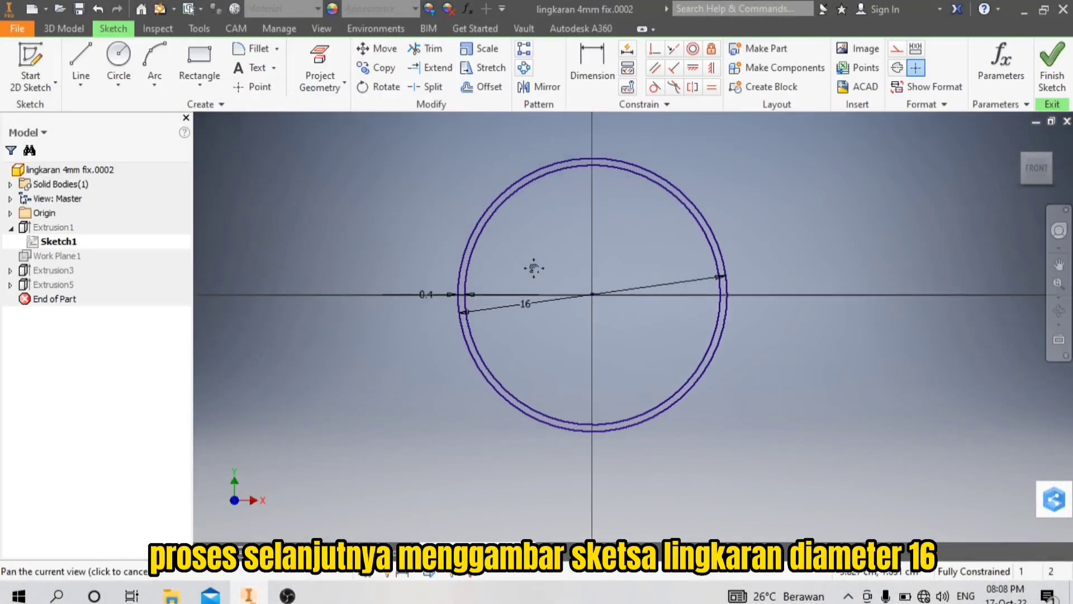
{"action": "scroll", "coordinate": [531, 267], "scroll_direction": "down", "scroll_amount": 4}
{"action": "scroll", "coordinate": [568, 282], "scroll_direction": "up", "scroll_amount": 2}
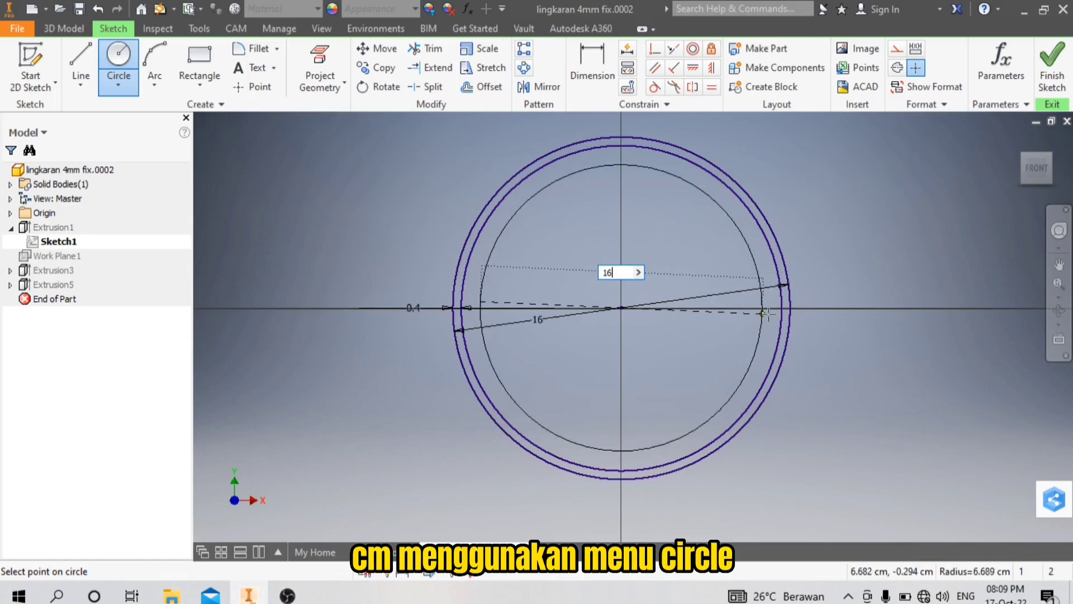
{"action": "scroll", "coordinate": [447, 304], "scroll_direction": "down", "scroll_amount": 3}
{"action": "scroll", "coordinate": [398, 311], "scroll_direction": "up", "scroll_amount": 5}
{"action": "scroll", "coordinate": [449, 316], "scroll_direction": "down", "scroll_amount": 6}
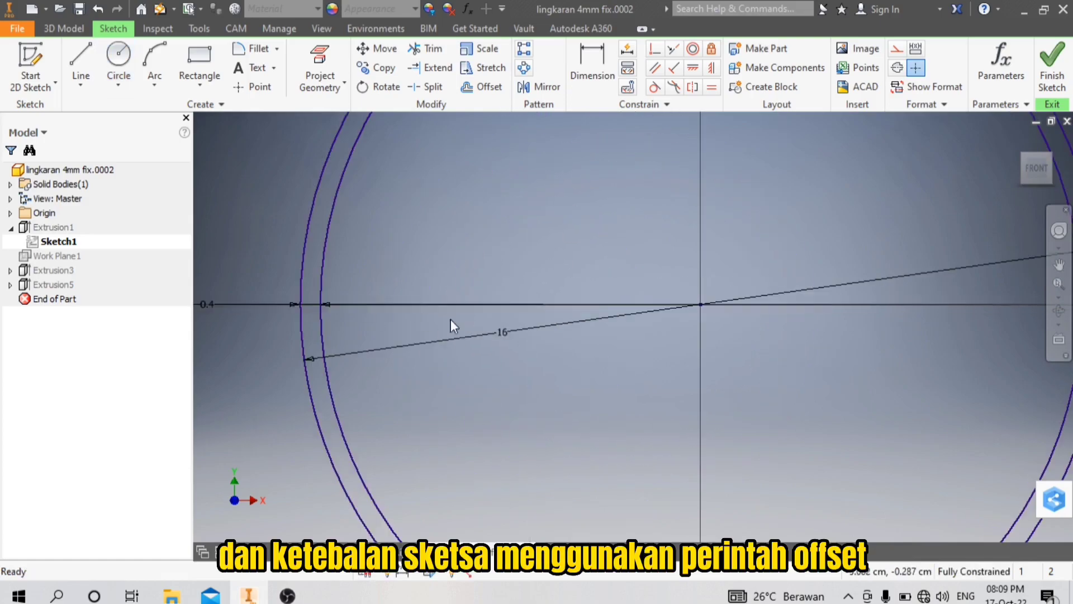
{"action": "scroll", "coordinate": [450, 319], "scroll_direction": "up", "scroll_amount": 5}
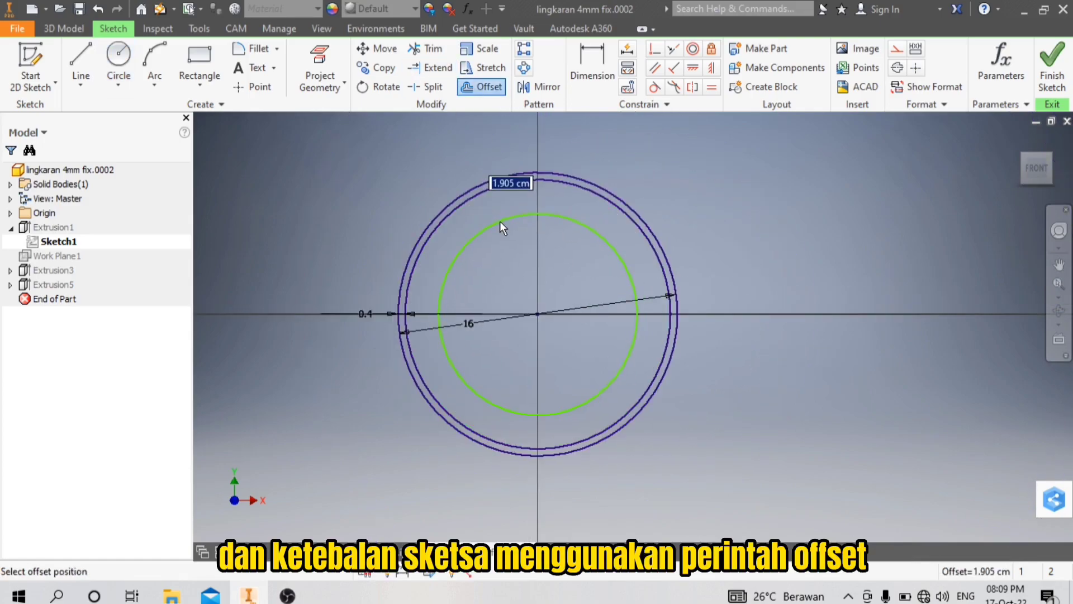
{"action": "key", "text": "Escape"}
{"action": "key", "text": "Escape"}
- Keep the offset dimension between the two ring circles at 0.4 and finish the sketch
{"action": "scroll", "coordinate": [397, 317], "scroll_direction": "down", "scroll_amount": 6}
{"action": "double_click", "coordinate": [284, 305]}
{"action": "left_click", "coordinate": [375, 344]}
{"action": "scroll", "coordinate": [620, 292], "scroll_direction": "up", "scroll_amount": 9}
{"action": "scroll", "coordinate": [704, 295], "scroll_direction": "down", "scroll_amount": 3}
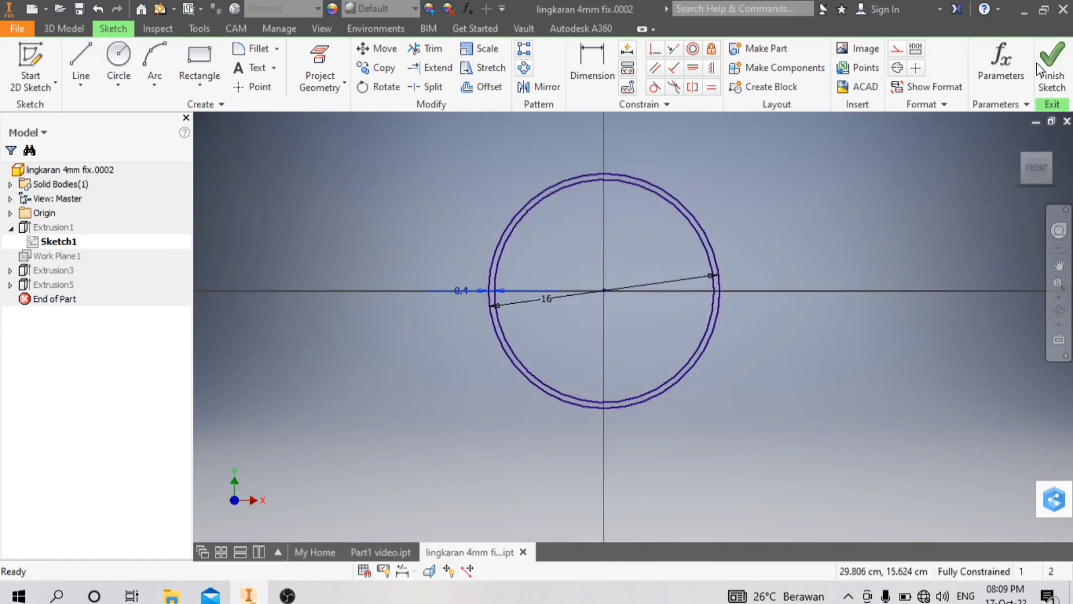
{"action": "left_click", "coordinate": [1062, 64]}
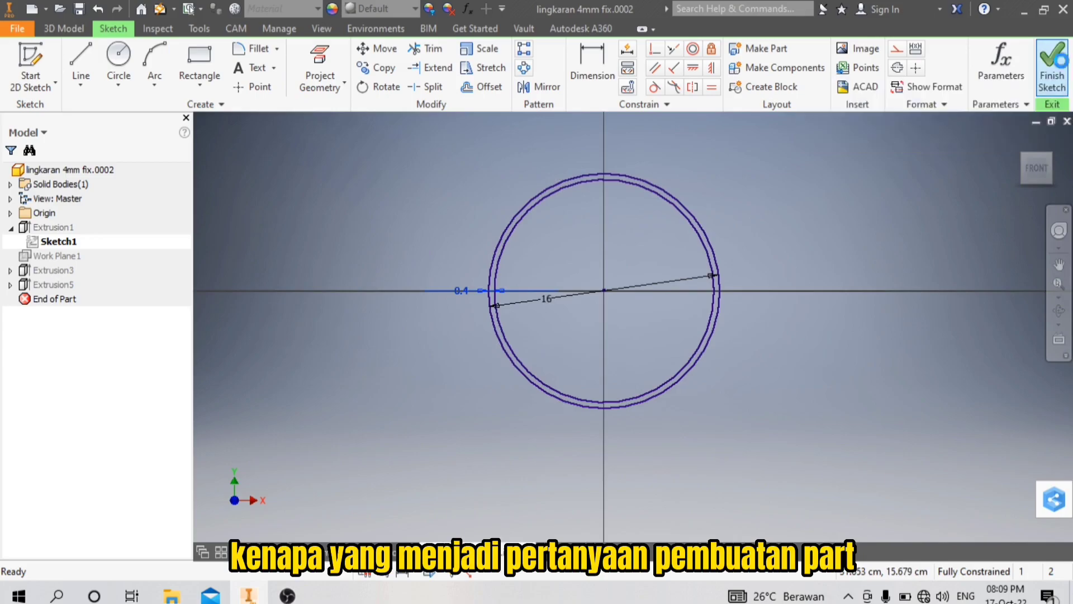
- Edit the ring's Extrusion1 and set its extrusion distance to 4 mm
{"action": "left_click", "coordinate": [52, 227]}
{"action": "left_click", "coordinate": [134, 62]}
{"action": "right_click", "coordinate": [48, 227]}
{"action": "left_click", "coordinate": [90, 344]}
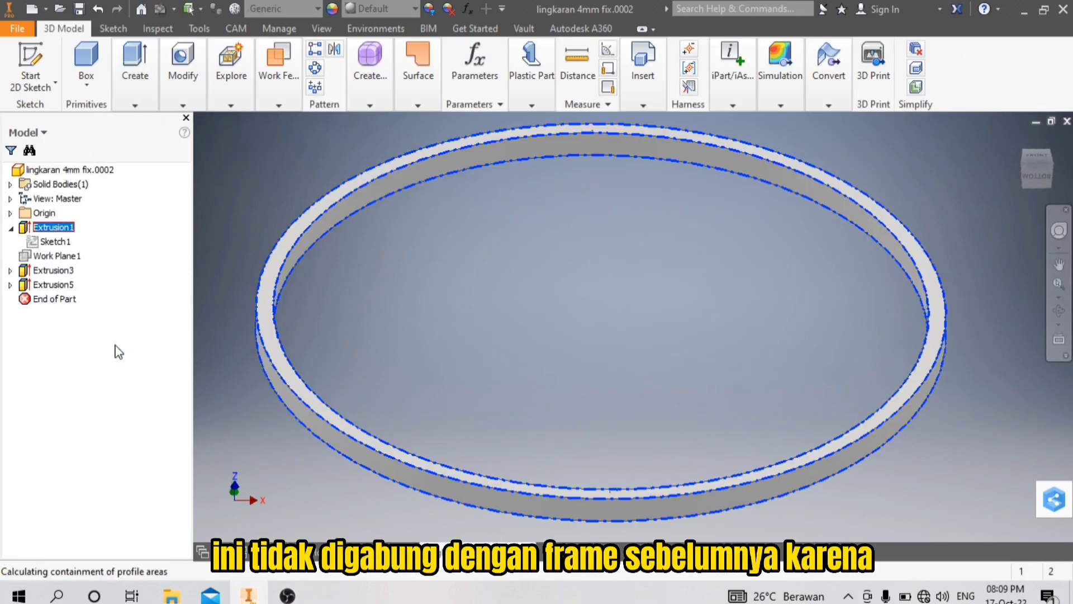
{"action": "scroll", "coordinate": [534, 399], "scroll_direction": "down", "scroll_amount": 3}
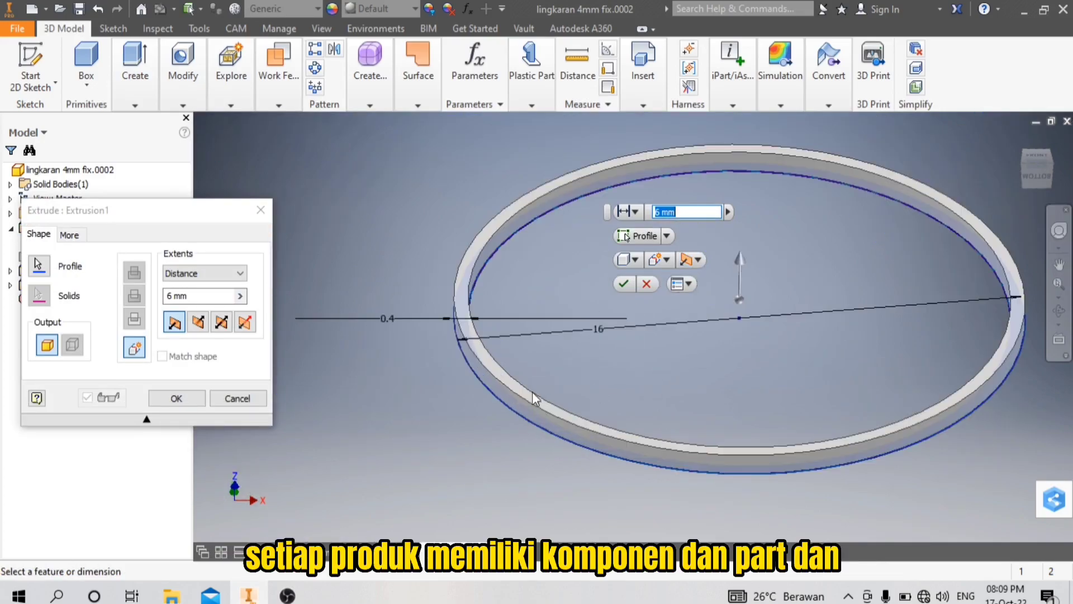
{"action": "scroll", "coordinate": [759, 338], "scroll_direction": "down", "scroll_amount": 4}
{"action": "scroll", "coordinate": [746, 361], "scroll_direction": "up", "scroll_amount": 4}
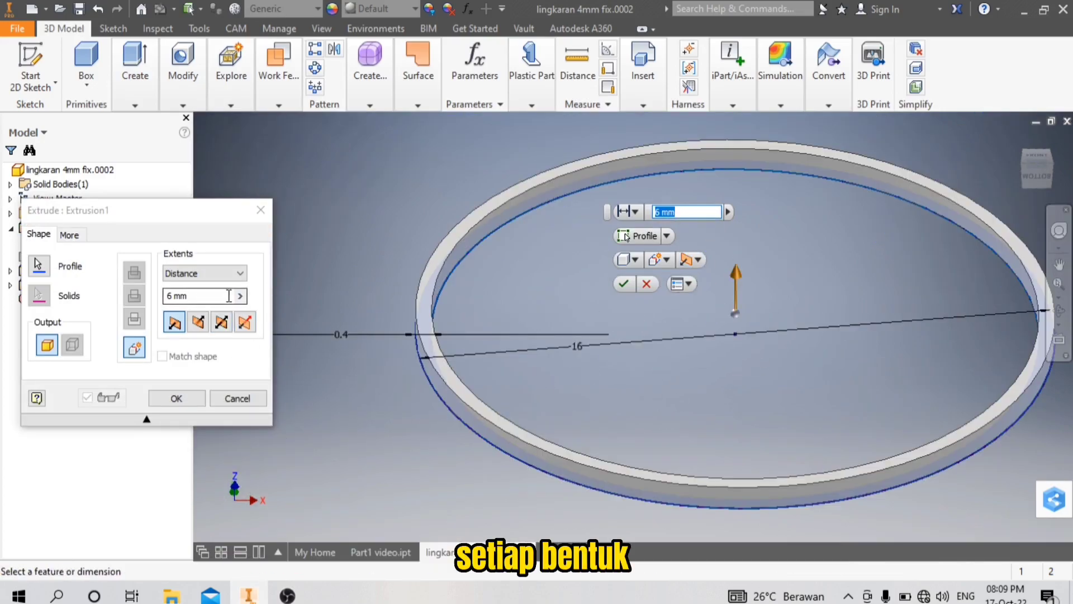
{"action": "type", "text": "m"}
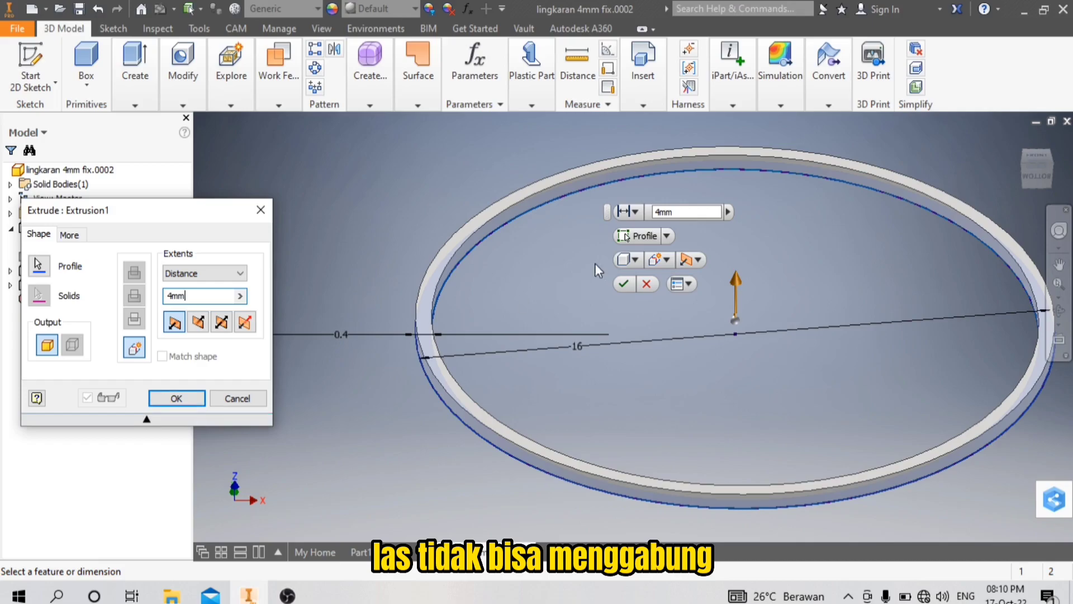
{"action": "left_click", "coordinate": [176, 398]}
{"action": "scroll", "coordinate": [555, 266], "scroll_direction": "up", "scroll_amount": 5}
{"action": "scroll", "coordinate": [441, 293], "scroll_direction": "down", "scroll_amount": 3}
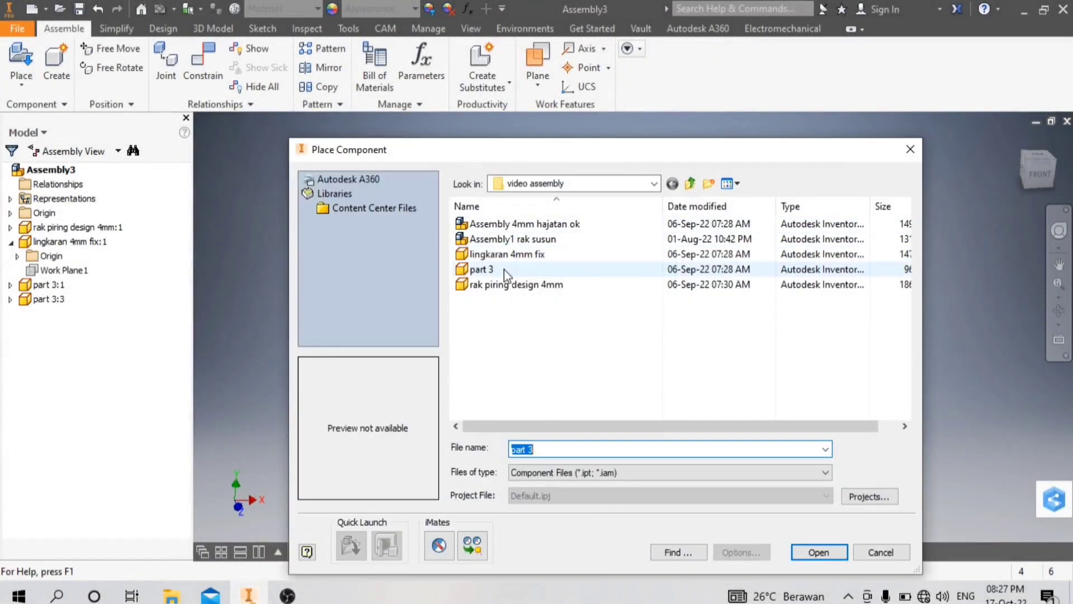
- Place another copy of the frame part rak piring design 4mm beside the existing frame in the assembly
{"action": "double_click", "coordinate": [505, 286]}
{"action": "left_click", "coordinate": [369, 321]}
{"action": "right_click", "coordinate": [431, 323]}
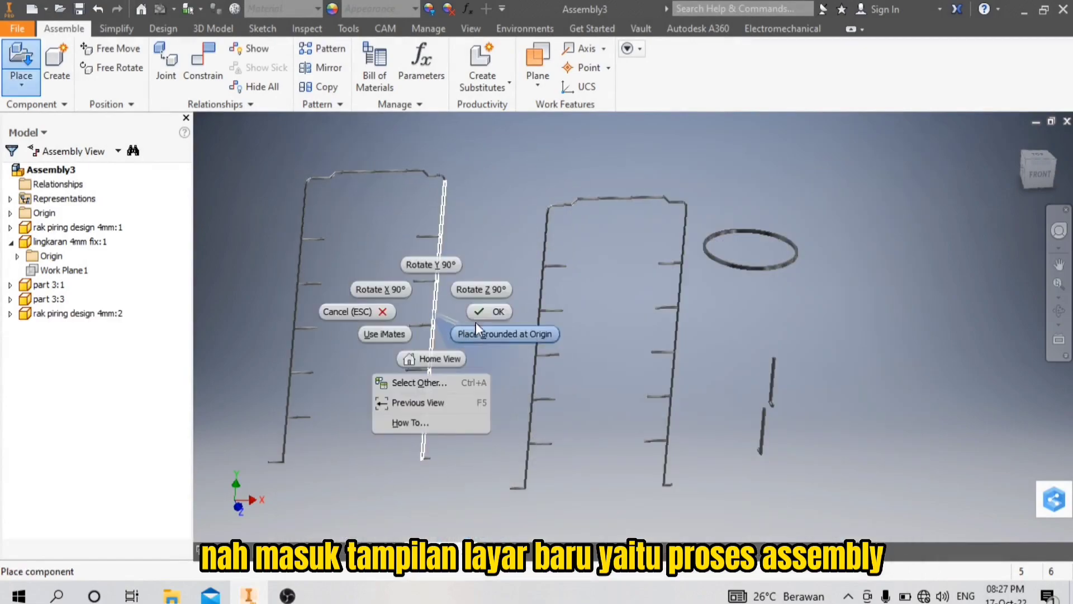
{"action": "left_click", "coordinate": [489, 312]}
- Place extra lingkaran 4mm fix rings beside the frame and delete them
{"action": "left_click", "coordinate": [24, 52]}
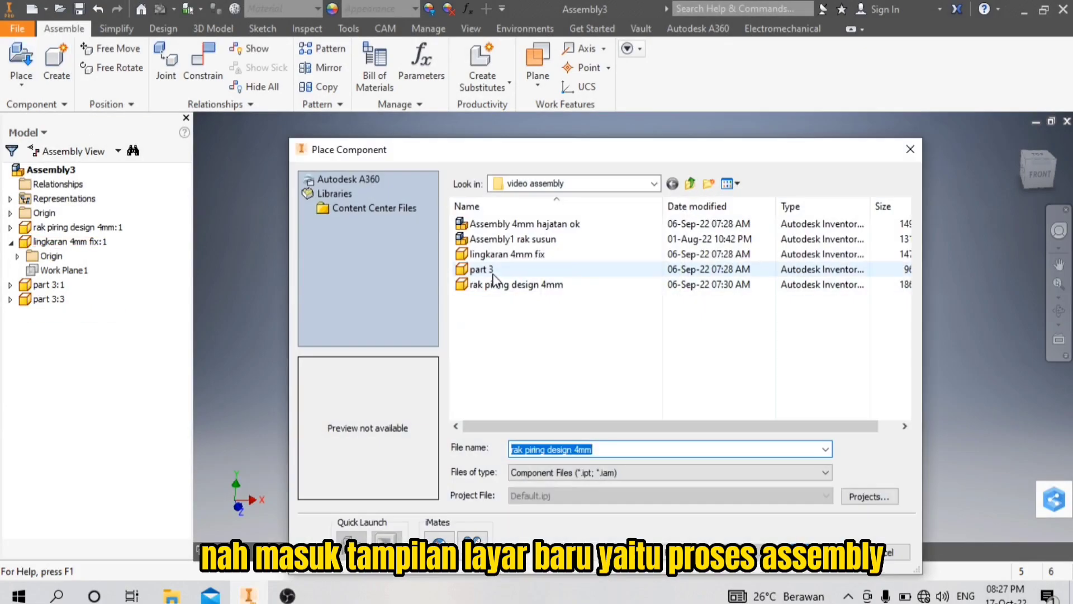
{"action": "double_click", "coordinate": [504, 254]}
{"action": "right_click", "coordinate": [412, 302]}
{"action": "left_click", "coordinate": [456, 289]}
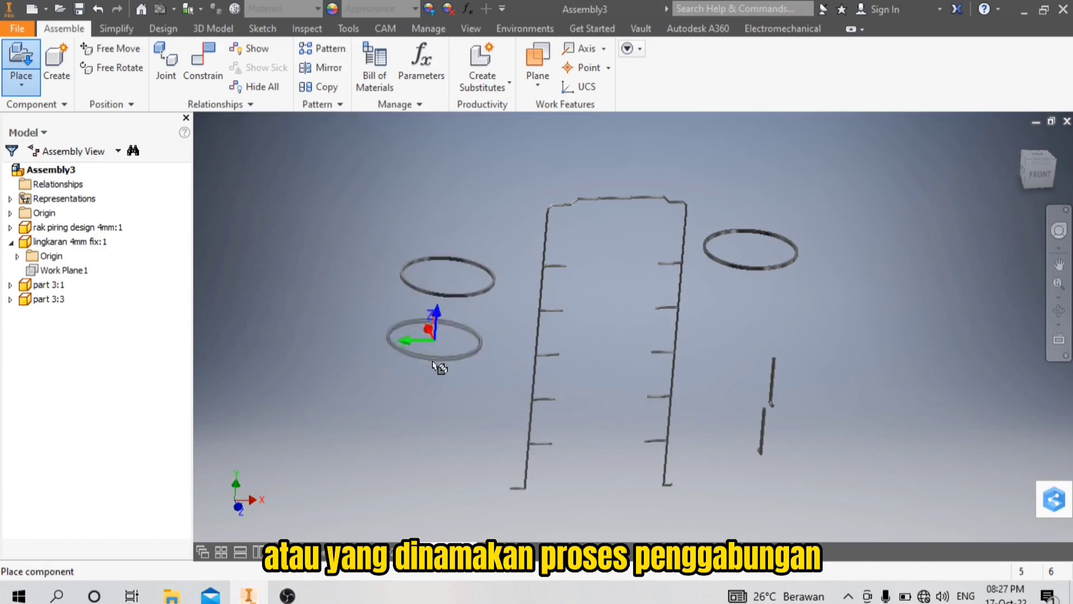
{"action": "left_click", "coordinate": [419, 428]}
{"action": "right_click", "coordinate": [388, 314]}
{"action": "left_click", "coordinate": [452, 315]}
{"action": "left_click_drag", "start_coordinate": [488, 469], "coordinate": [408, 250]}
{"action": "key", "text": "Delete"}
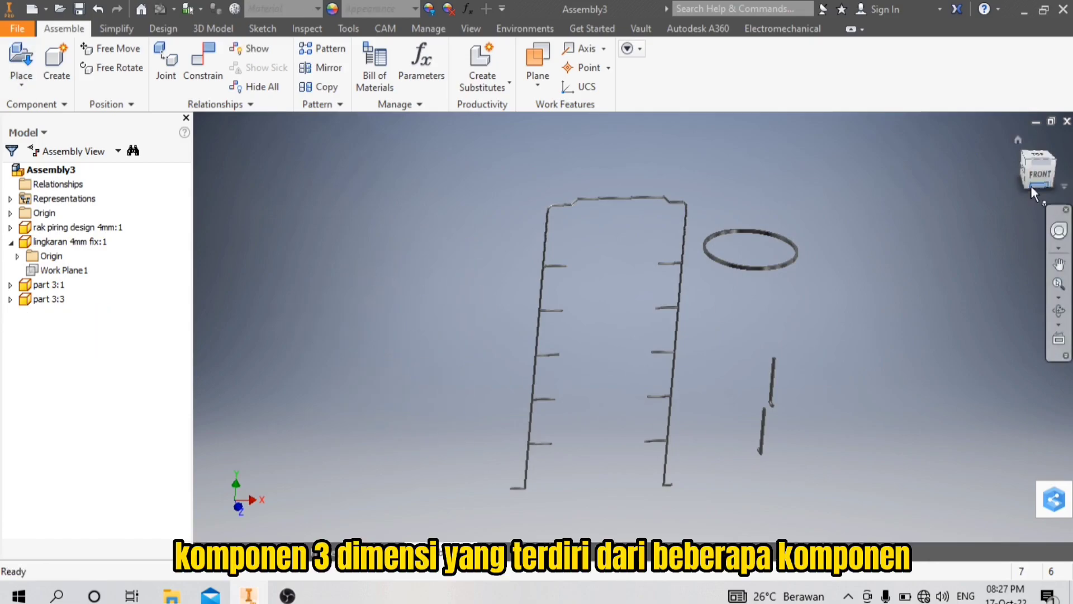
- Join the ring's outer edge to the end of the frame's top left connector with a rigid joint and 0 mm gap
{"action": "scroll", "coordinate": [688, 256], "scroll_direction": "up", "scroll_amount": 3}
{"action": "left_click", "coordinate": [168, 70]}
{"action": "scroll", "coordinate": [726, 263], "scroll_direction": "up", "scroll_amount": 9}
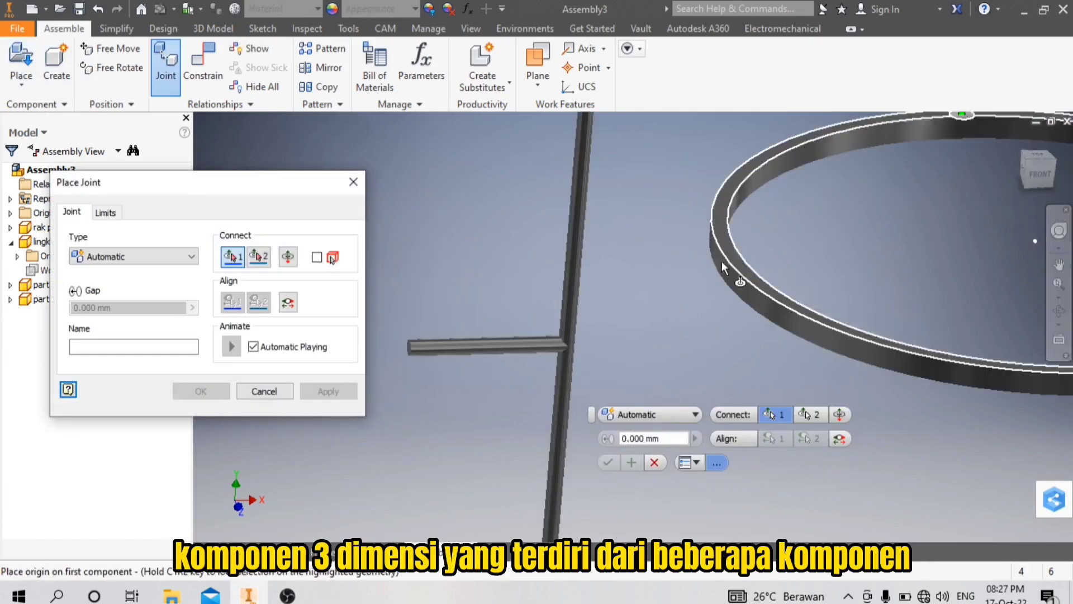
{"action": "left_click", "coordinate": [720, 272]}
{"action": "scroll", "coordinate": [726, 263], "scroll_direction": "down", "scroll_amount": 10}
{"action": "scroll", "coordinate": [503, 263], "scroll_direction": "up", "scroll_amount": 10}
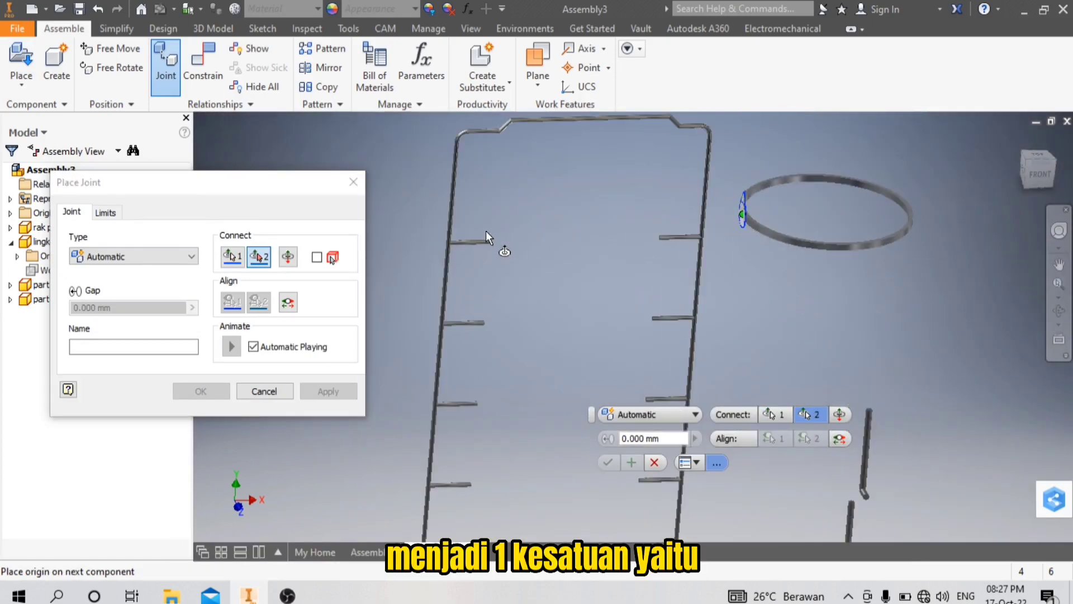
{"action": "left_click", "coordinate": [506, 267]}
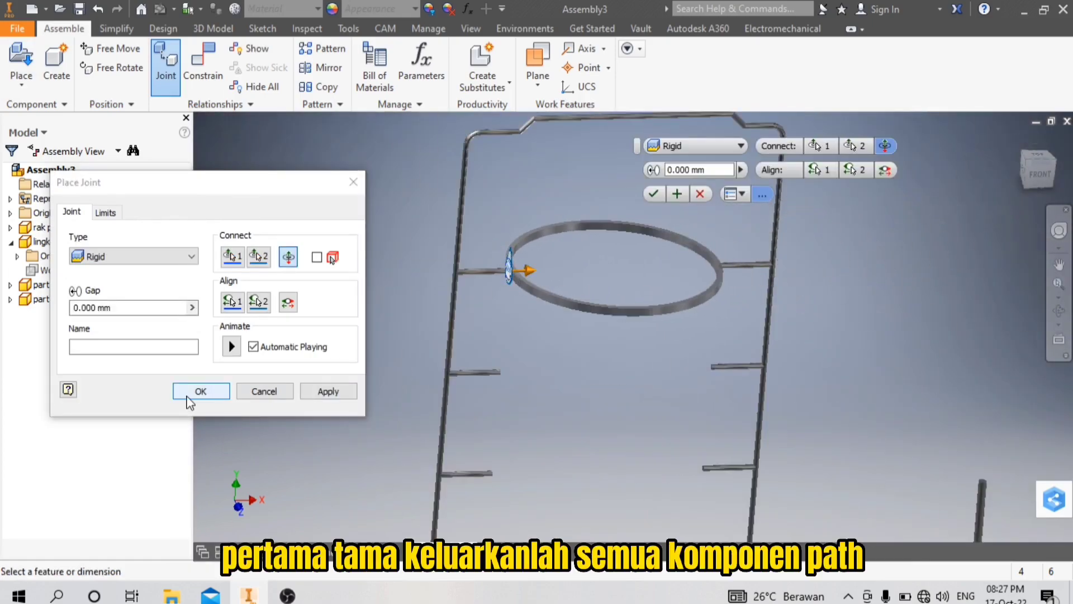
{"action": "left_click", "coordinate": [201, 393]}
- Add a second lingkaran 4mm fix ring and join it to the end of the second left connector from the top
{"action": "left_click", "coordinate": [726, 227]}
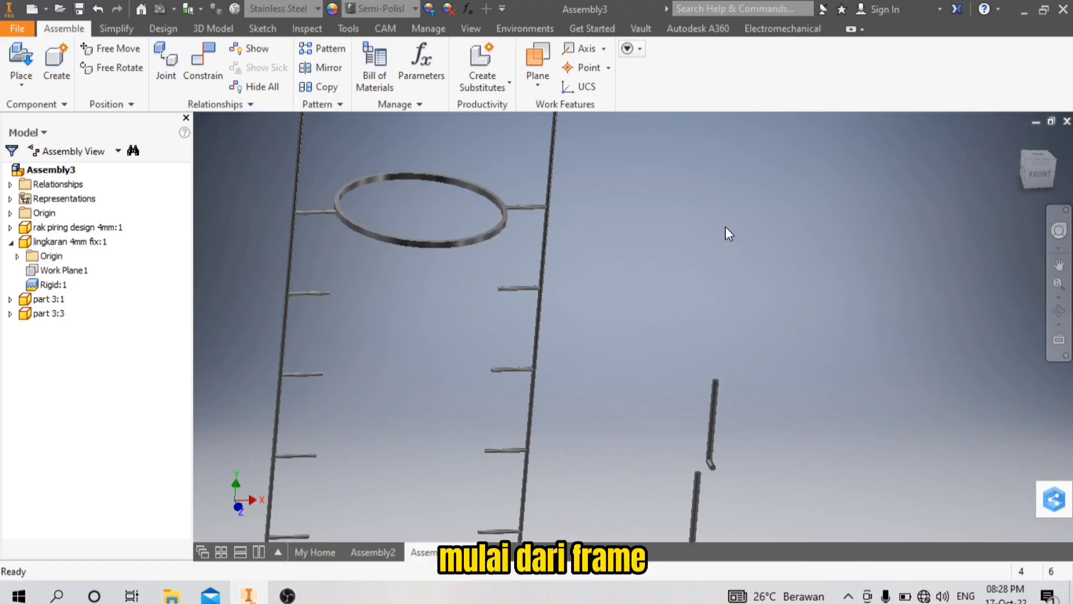
{"action": "key", "text": "j"}
{"action": "scroll", "coordinate": [676, 271], "scroll_direction": "up", "scroll_amount": 10}
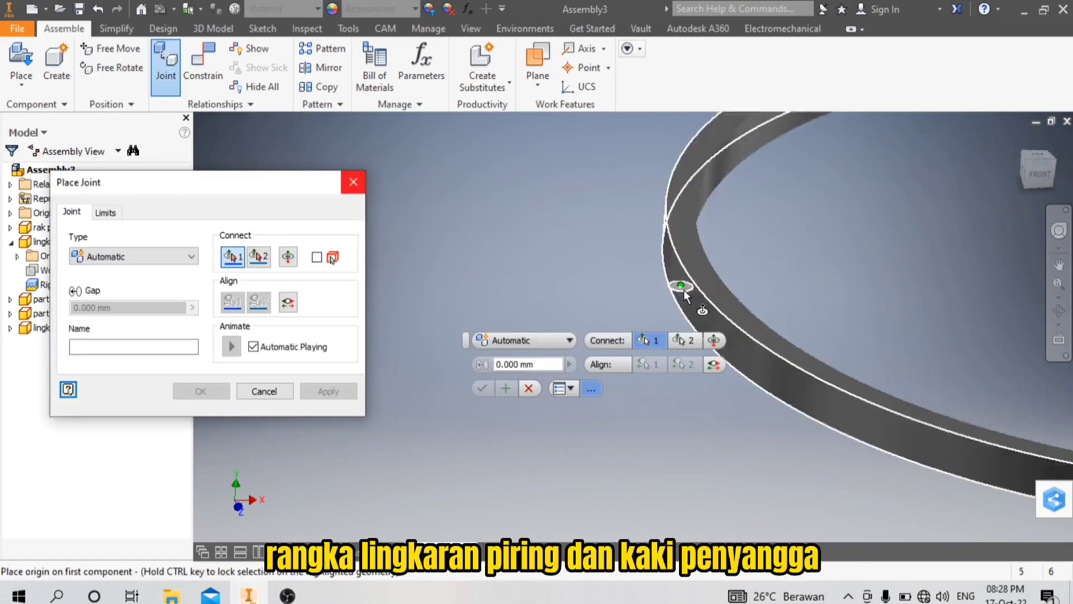
{"action": "scroll", "coordinate": [676, 271], "scroll_direction": "up", "scroll_amount": 3}
{"action": "left_click", "coordinate": [687, 250]}
{"action": "scroll", "coordinate": [698, 253], "scroll_direction": "down", "scroll_amount": 15}
{"action": "scroll", "coordinate": [579, 271], "scroll_direction": "up", "scroll_amount": 4}
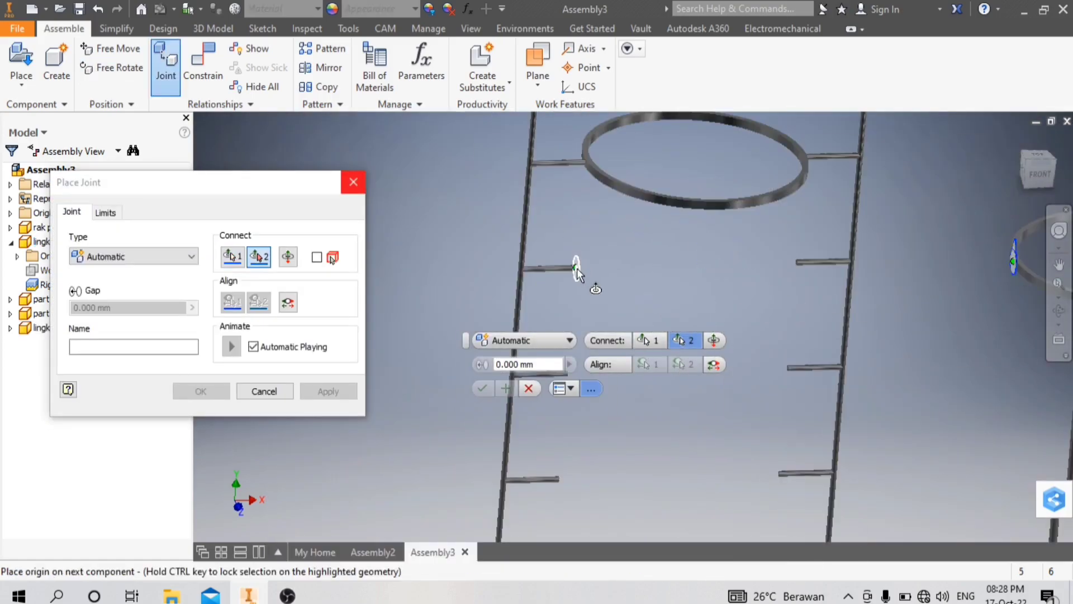
{"action": "left_click", "coordinate": [580, 271]}
{"action": "scroll", "coordinate": [593, 273], "scroll_direction": "down", "scroll_amount": 5}
{"action": "left_click", "coordinate": [260, 390]}
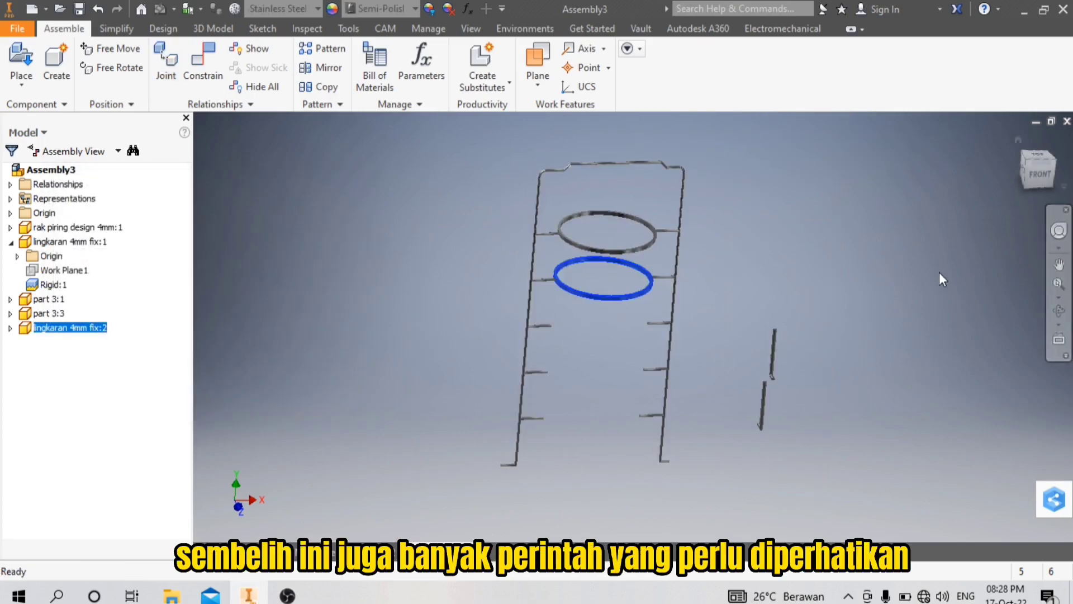
- Add three more ring copies beside the frame and join one to the third left connector from the top
{"action": "left_click", "coordinate": [859, 390]}
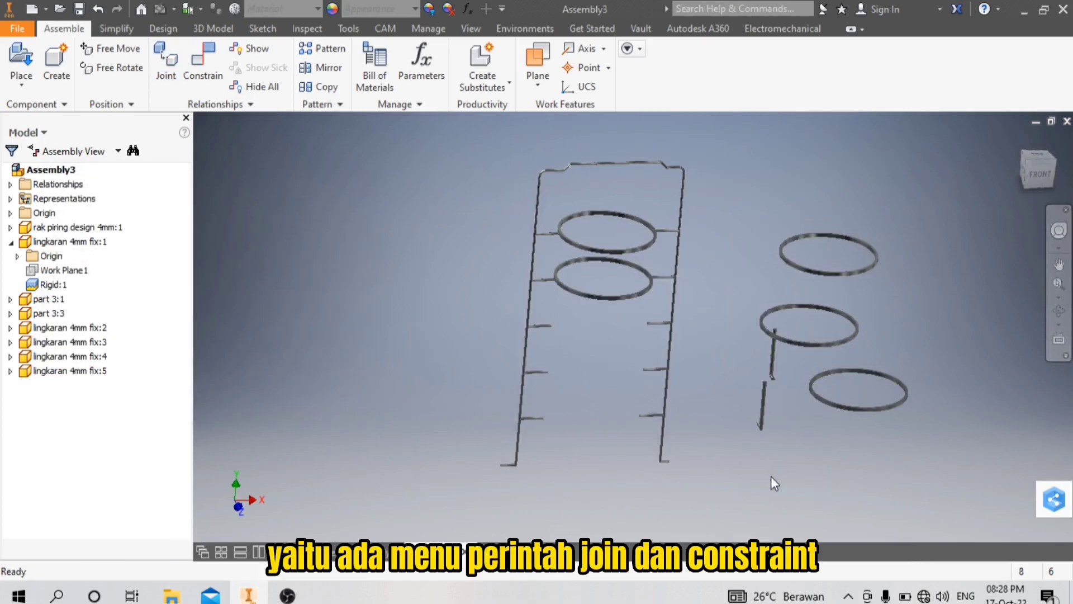
{"action": "scroll", "coordinate": [785, 260], "scroll_direction": "up", "scroll_amount": 4}
{"action": "scroll", "coordinate": [794, 270], "scroll_direction": "down", "scroll_amount": 2}
{"action": "scroll", "coordinate": [774, 237], "scroll_direction": "up", "scroll_amount": 9}
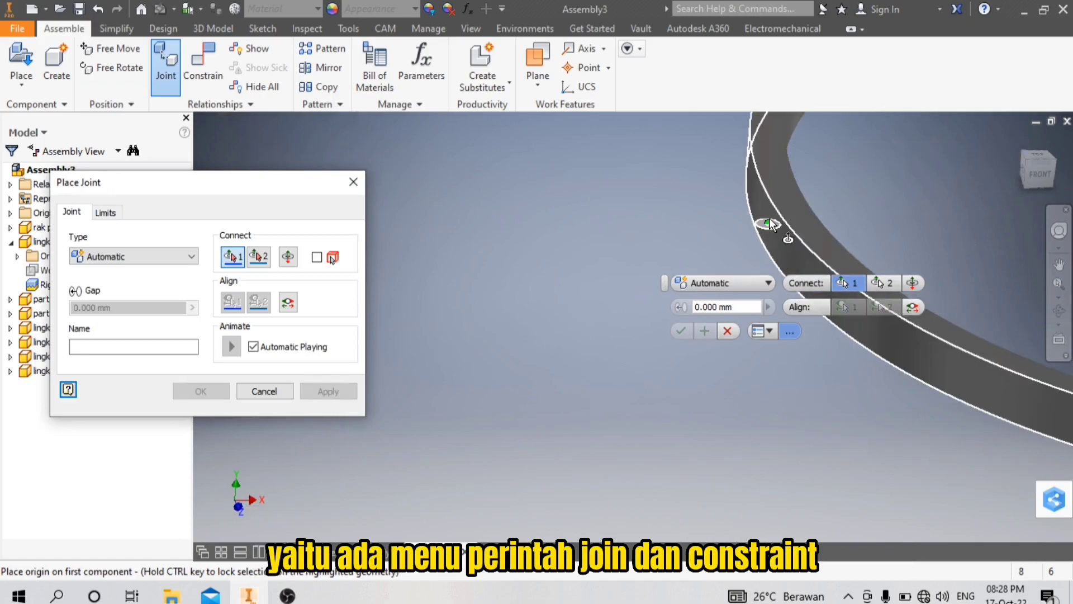
{"action": "left_click", "coordinate": [752, 262]}
{"action": "scroll", "coordinate": [748, 190], "scroll_direction": "down", "scroll_amount": 6}
{"action": "scroll", "coordinate": [554, 235], "scroll_direction": "up", "scroll_amount": 6}
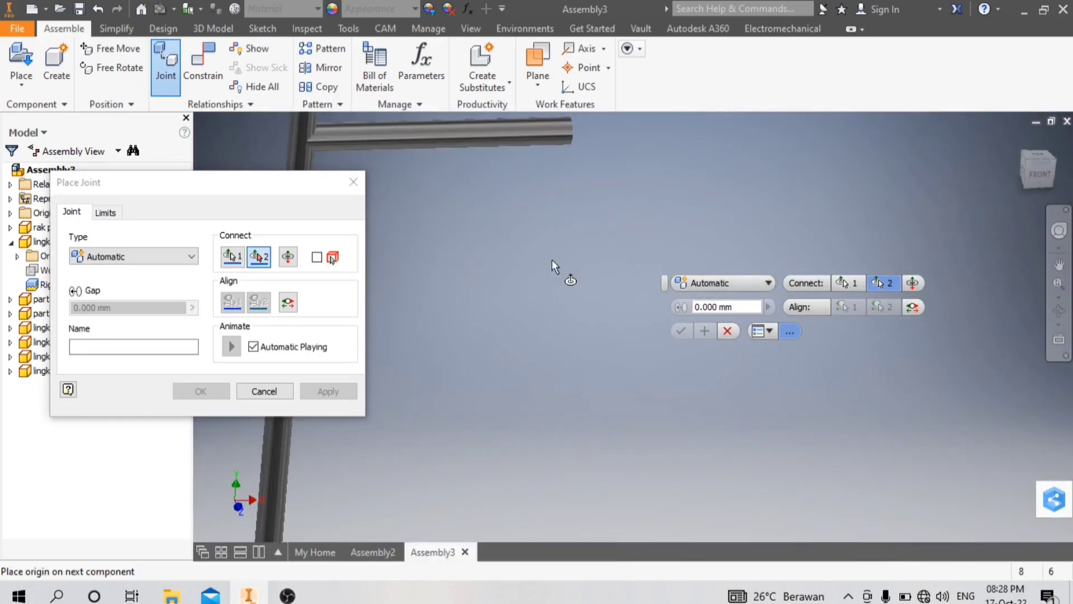
{"action": "left_click", "coordinate": [566, 192]}
{"action": "scroll", "coordinate": [567, 302], "scroll_direction": "down", "scroll_amount": 8}
{"action": "left_click", "coordinate": [218, 385]}
{"action": "scroll", "coordinate": [773, 287], "scroll_direction": "up", "scroll_amount": 3}
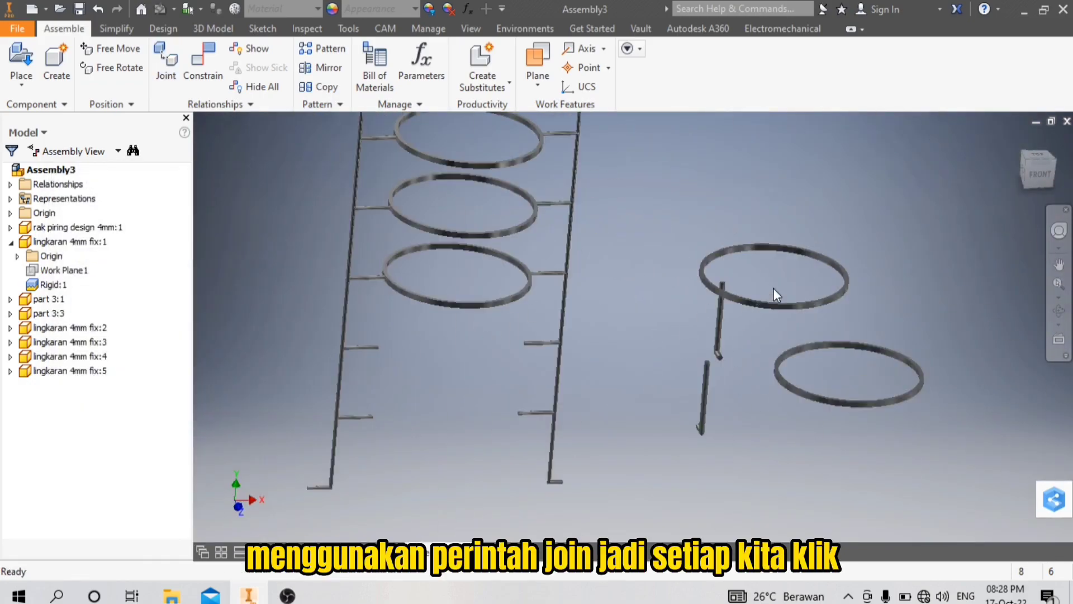
- Join one of the two loose rings to the end of the fourth left connector from the top
{"action": "left_click", "coordinate": [168, 72]}
{"action": "scroll", "coordinate": [702, 290], "scroll_direction": "up", "scroll_amount": 10}
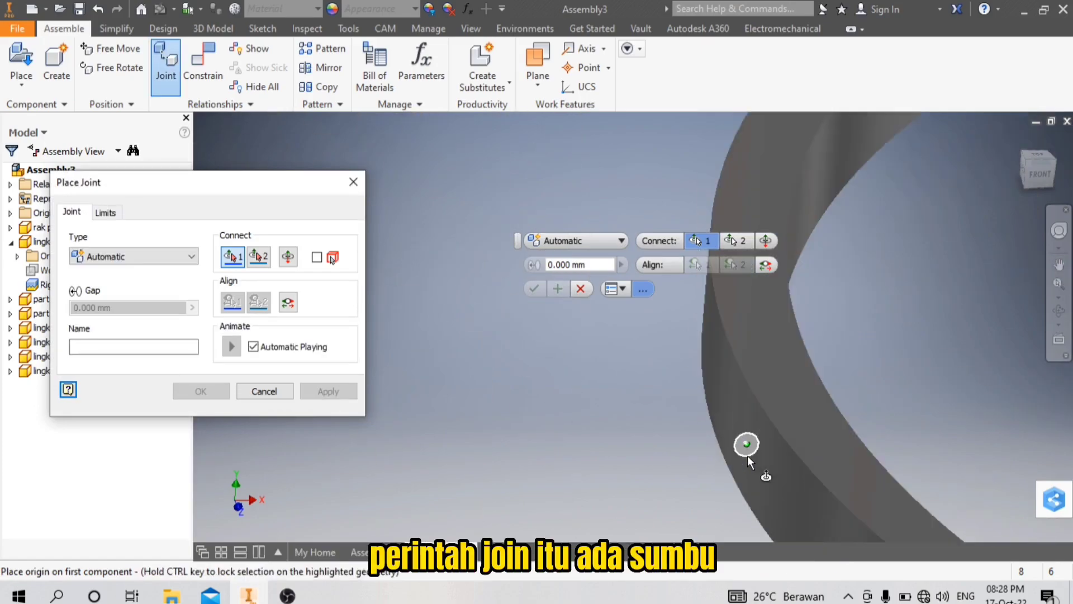
{"action": "scroll", "coordinate": [752, 399], "scroll_direction": "up", "scroll_amount": 3}
{"action": "left_click", "coordinate": [771, 396]}
{"action": "scroll", "coordinate": [781, 370], "scroll_direction": "down", "scroll_amount": 10}
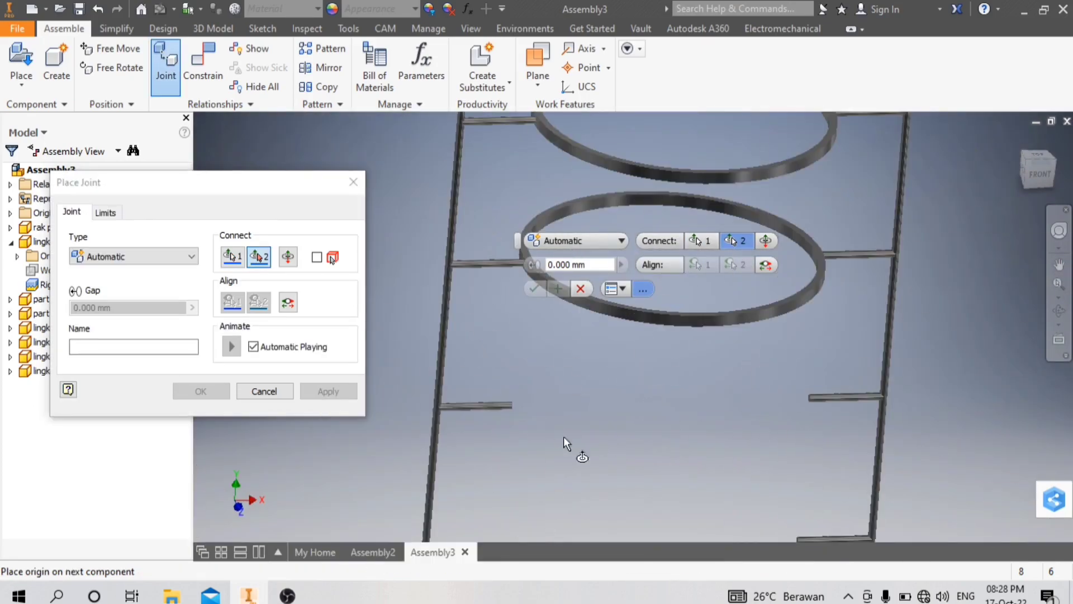
{"action": "left_click", "coordinate": [513, 407]}
{"action": "scroll", "coordinate": [517, 412], "scroll_direction": "down", "scroll_amount": 6}
{"action": "left_click", "coordinate": [202, 390]}
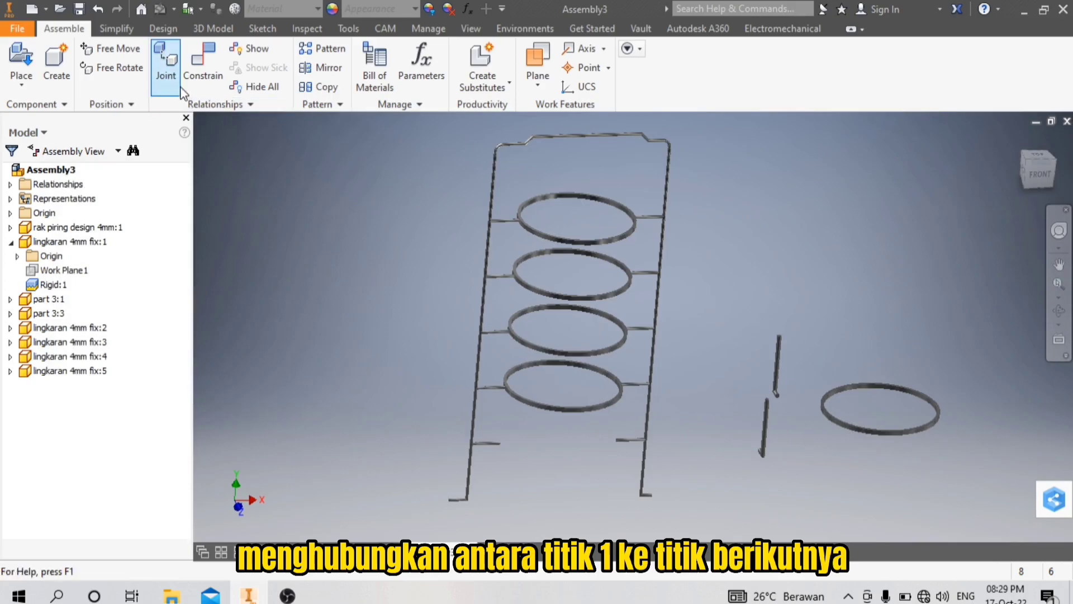
- Join the last loose ring to the end of the frame's lowest left connector with a rigid joint and 0 mm gap
{"action": "left_click", "coordinate": [172, 75]}
{"action": "scroll", "coordinate": [829, 418], "scroll_direction": "up", "scroll_amount": 7}
{"action": "scroll", "coordinate": [829, 423], "scroll_direction": "up", "scroll_amount": 8}
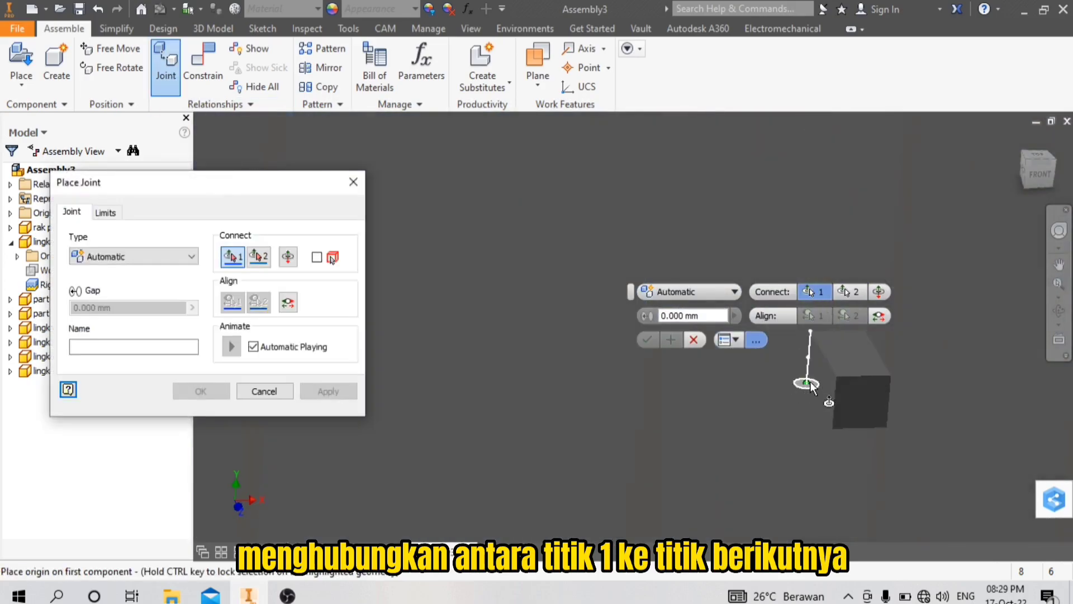
{"action": "left_click", "coordinate": [837, 386]}
{"action": "scroll", "coordinate": [839, 387], "scroll_direction": "down", "scroll_amount": 10}
{"action": "scroll", "coordinate": [369, 449], "scroll_direction": "up", "scroll_amount": 6}
{"action": "left_click", "coordinate": [389, 371]}
{"action": "scroll", "coordinate": [392, 374], "scroll_direction": "down", "scroll_amount": 6}
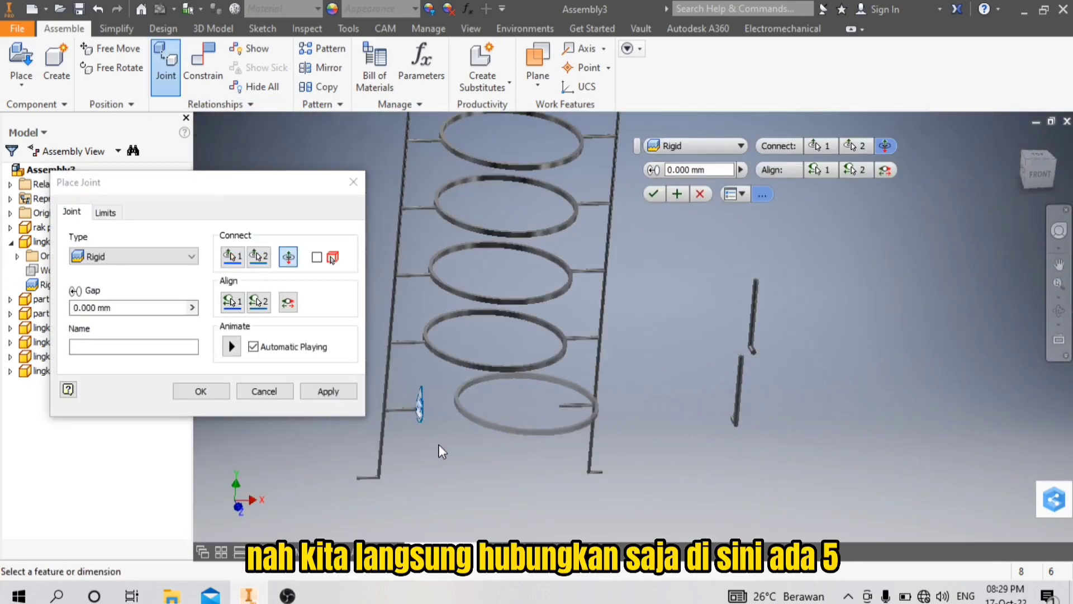
{"action": "scroll", "coordinate": [438, 446], "scroll_direction": "up", "scroll_amount": 5}
{"action": "scroll", "coordinate": [482, 438], "scroll_direction": "down", "scroll_amount": 5}
{"action": "left_click", "coordinate": [217, 397]}
- Join the top end of one part 3 leg to the underside of the bottom ring, midway between the frame's sides
{"action": "scroll", "coordinate": [665, 385], "scroll_direction": "down", "scroll_amount": 4}
{"action": "scroll", "coordinate": [559, 246], "scroll_direction": "up", "scroll_amount": 4}
{"action": "scroll", "coordinate": [558, 246], "scroll_direction": "down", "scroll_amount": 4}
{"action": "left_click", "coordinate": [1060, 312]}
{"action": "left_click_drag", "start_coordinate": [679, 267], "coordinate": [576, 285]}
{"action": "right_click", "coordinate": [575, 284]}
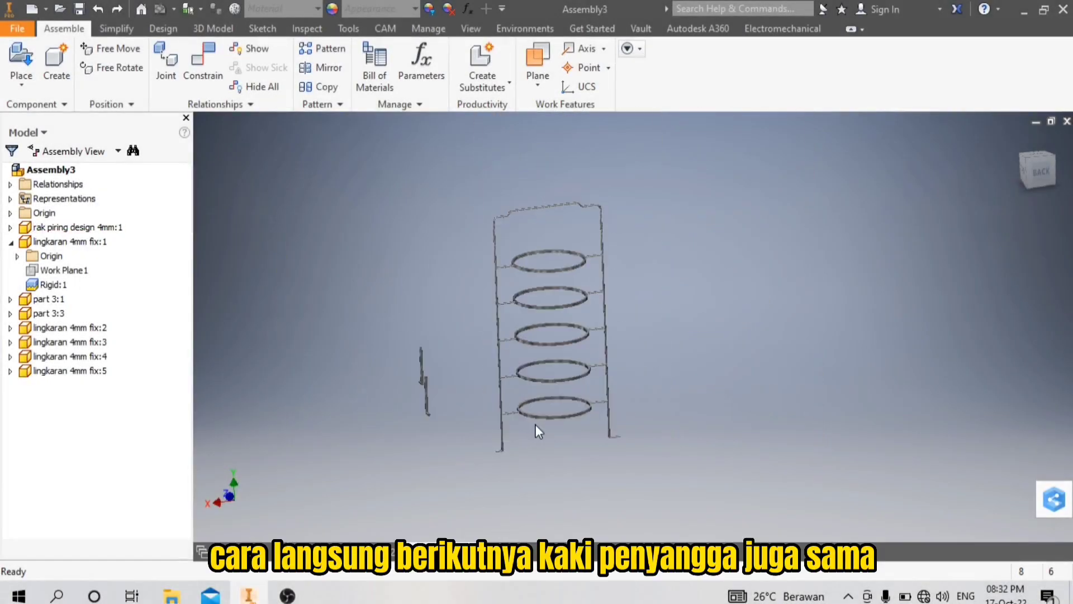
{"action": "scroll", "coordinate": [425, 391], "scroll_direction": "up", "scroll_amount": 5}
{"action": "left_click", "coordinate": [157, 88]}
{"action": "scroll", "coordinate": [391, 394], "scroll_direction": "up", "scroll_amount": 5}
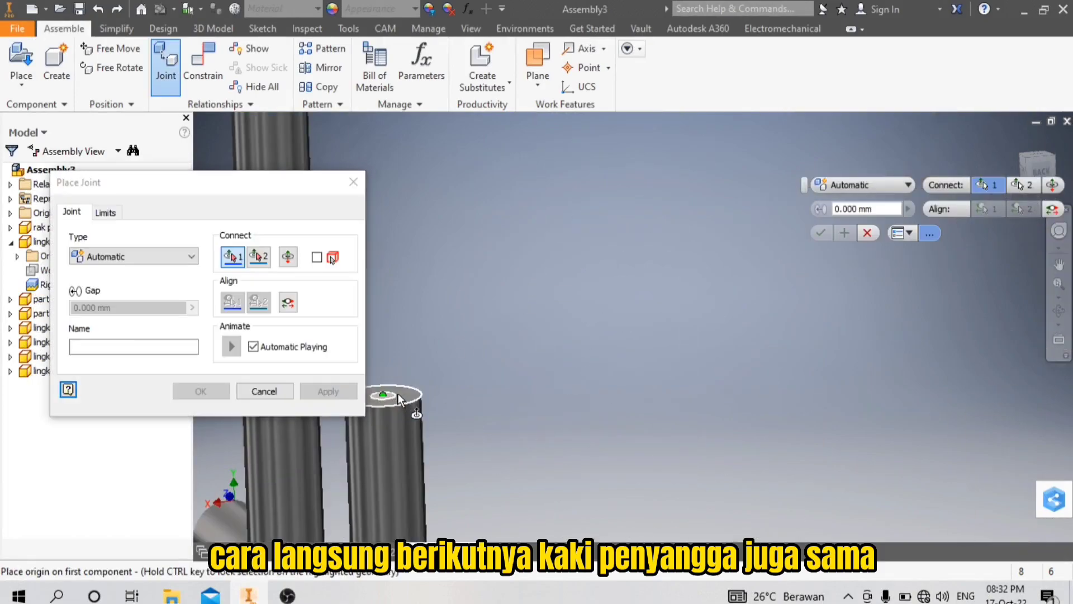
{"action": "left_click", "coordinate": [413, 410]}
{"action": "scroll", "coordinate": [416, 413], "scroll_direction": "down", "scroll_amount": 8}
{"action": "scroll", "coordinate": [492, 411], "scroll_direction": "up", "scroll_amount": 8}
{"action": "scroll", "coordinate": [671, 285], "scroll_direction": "down", "scroll_amount": 6}
{"action": "scroll", "coordinate": [643, 288], "scroll_direction": "up", "scroll_amount": 6}
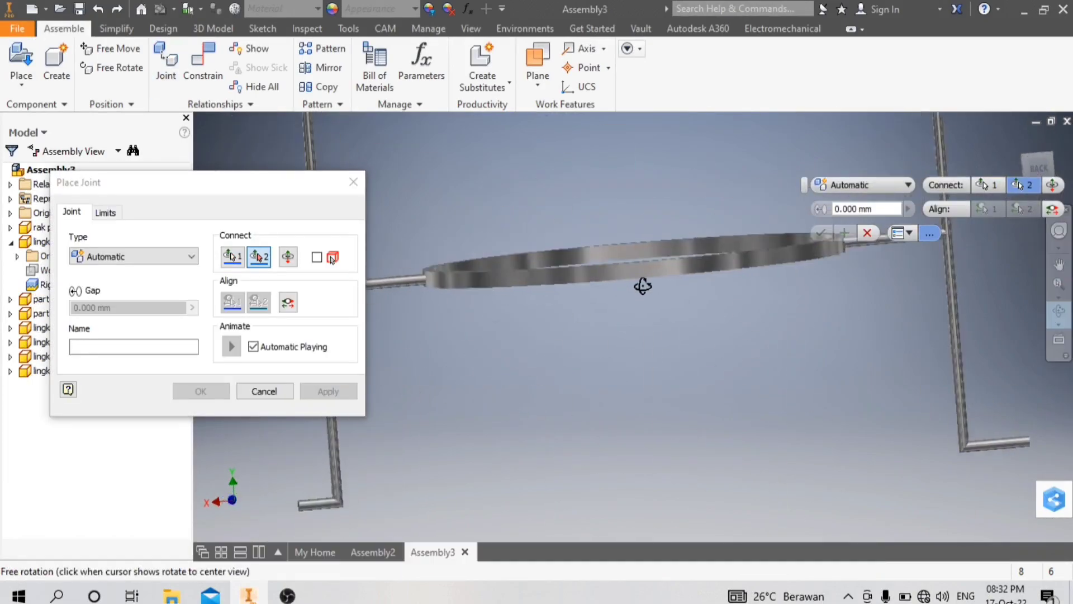
{"action": "scroll", "coordinate": [643, 246], "scroll_direction": "up", "scroll_amount": 10}
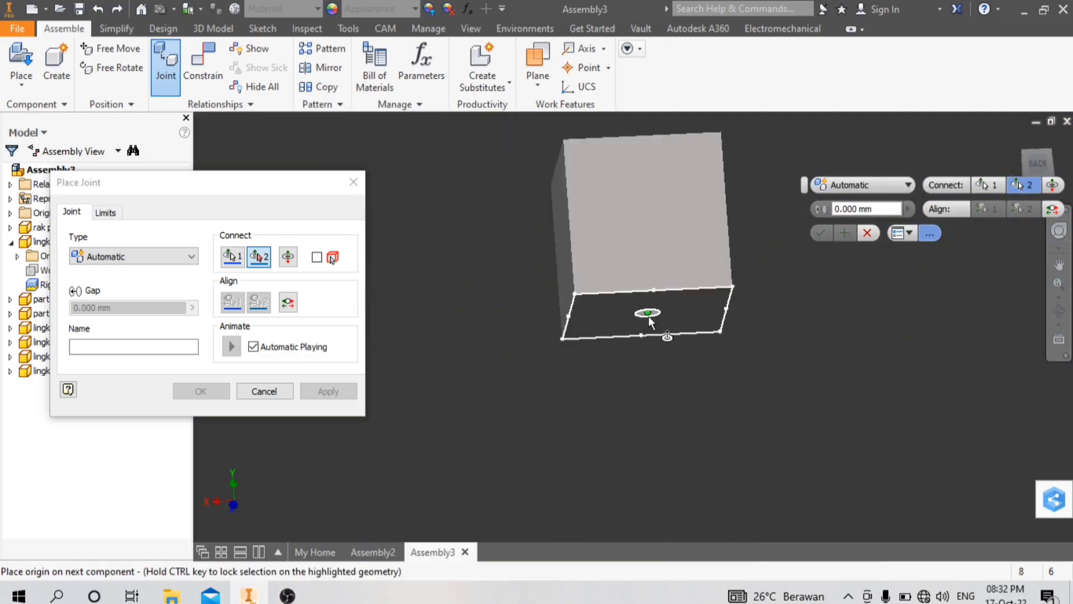
{"action": "left_click", "coordinate": [648, 316]}
{"action": "scroll", "coordinate": [632, 394], "scroll_direction": "down", "scroll_amount": 12}
{"action": "left_click", "coordinate": [1061, 312]}
{"action": "left_click_drag", "start_coordinate": [564, 358], "coordinate": [732, 381]}
{"action": "key", "text": "Escape"}
{"action": "left_click", "coordinate": [201, 392]}
- Join the top end of the second part 3 leg to the opposite underside of the bottom ring with a rigid joint
{"action": "left_click", "coordinate": [1059, 311]}
{"action": "left_click_drag", "start_coordinate": [609, 334], "coordinate": [793, 352]}
{"action": "scroll", "coordinate": [558, 330], "scroll_direction": "up", "scroll_amount": 5}
{"action": "left_click_drag", "start_coordinate": [547, 303], "coordinate": [611, 385]}
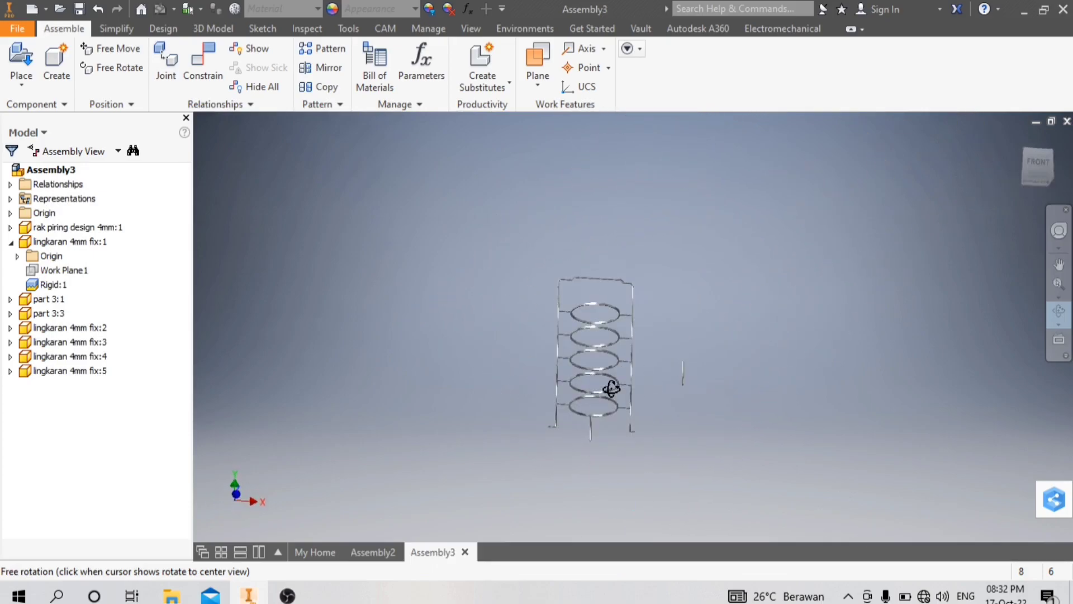
{"action": "scroll", "coordinate": [633, 368], "scroll_direction": "down", "scroll_amount": 5}
{"action": "right_click", "coordinate": [642, 317]}
{"action": "left_click", "coordinate": [825, 337]}
{"action": "scroll", "coordinate": [825, 337], "scroll_direction": "up", "scroll_amount": 4}
{"action": "scroll", "coordinate": [762, 365], "scroll_direction": "down", "scroll_amount": 6}
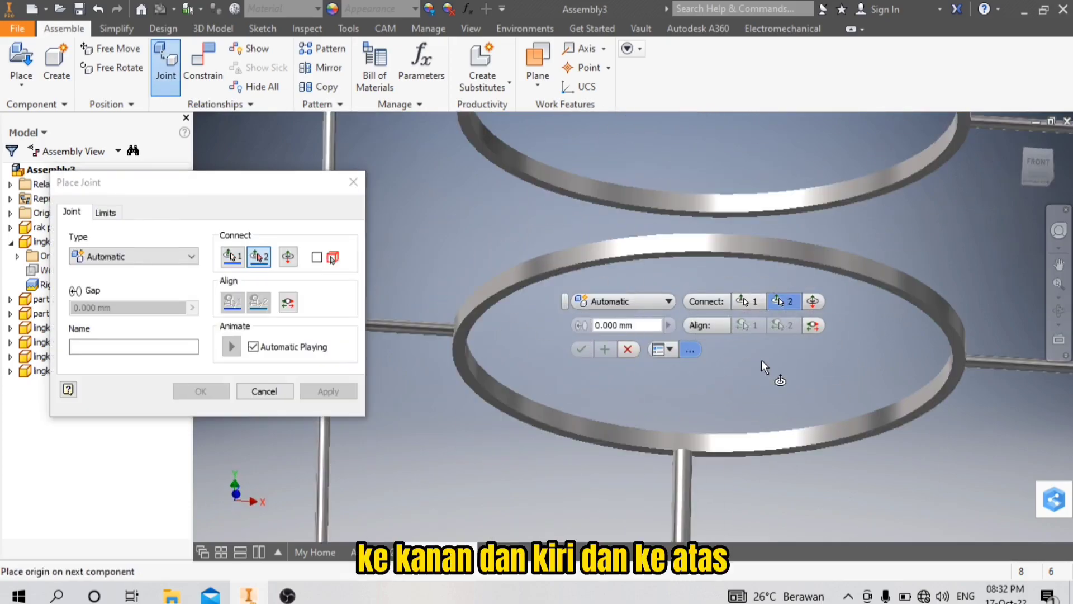
{"action": "scroll", "coordinate": [760, 391], "scroll_direction": "up", "scroll_amount": 3}
{"action": "scroll", "coordinate": [747, 420], "scroll_direction": "down", "scroll_amount": 3}
{"action": "left_click", "coordinate": [787, 408]}
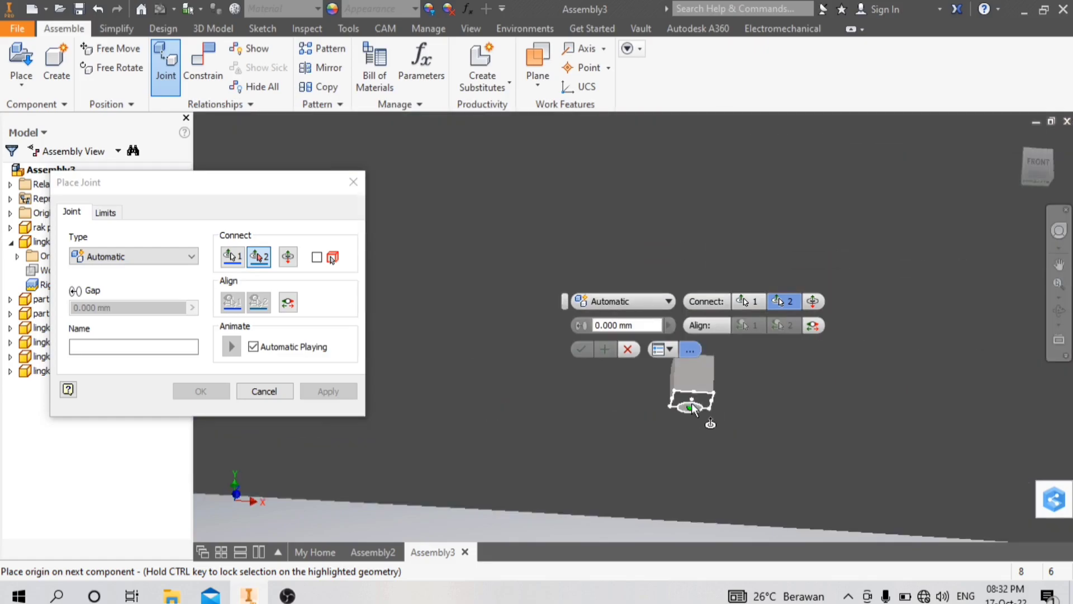
{"action": "scroll", "coordinate": [704, 425], "scroll_direction": "up", "scroll_amount": 4}
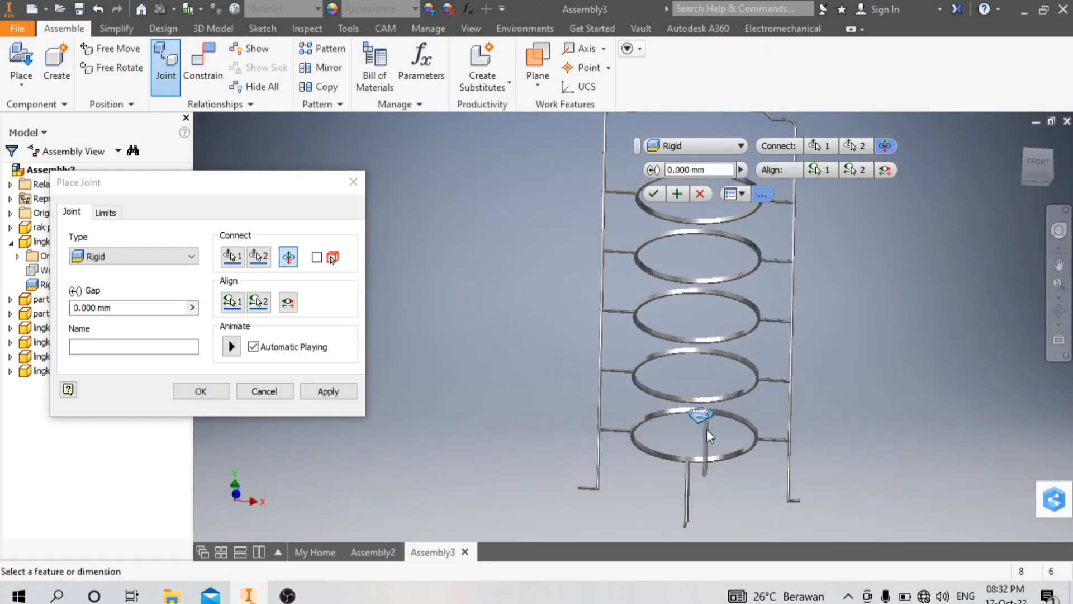
- Flip the second leg's alignment so its foot points outward and accept the joint with 0 mm gap
{"action": "left_click", "coordinate": [1062, 315]}
{"action": "left_click_drag", "start_coordinate": [653, 341], "coordinate": [743, 383]}
{"action": "scroll", "coordinate": [741, 383], "scroll_direction": "up", "scroll_amount": 5}
{"action": "scroll", "coordinate": [749, 412], "scroll_direction": "down", "scroll_amount": 8}
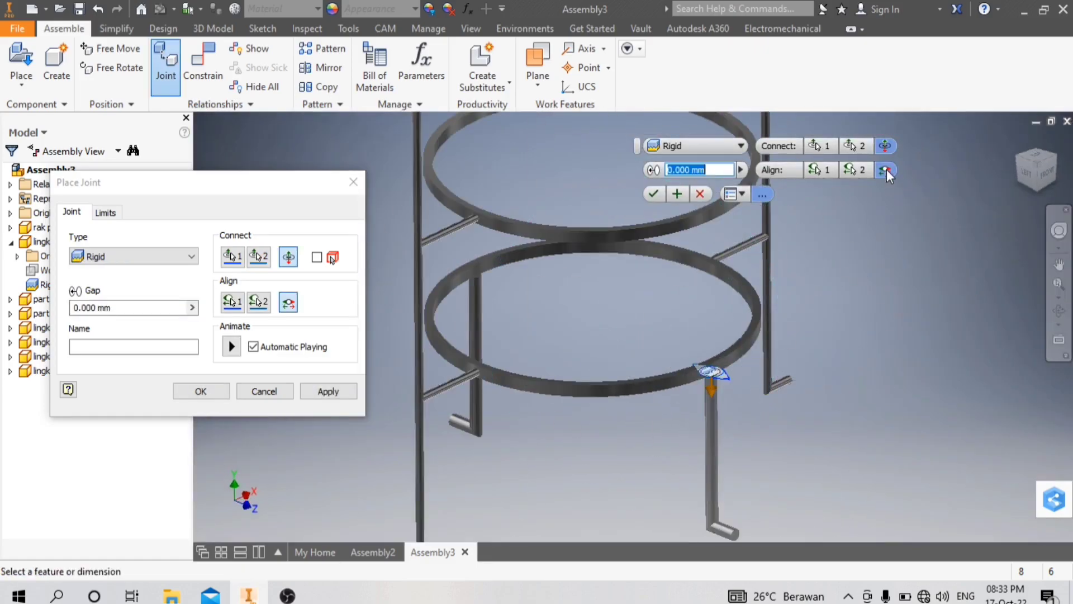
{"action": "scroll", "coordinate": [586, 393], "scroll_direction": "up", "scroll_amount": 3}
{"action": "left_click", "coordinate": [201, 391]}
{"action": "scroll", "coordinate": [529, 446], "scroll_direction": "up", "scroll_amount": 6}
{"action": "scroll", "coordinate": [538, 381], "scroll_direction": "down", "scroll_amount": 3}
{"action": "middle_click_drag", "start_coordinate": [538, 381], "coordinate": [571, 323]}
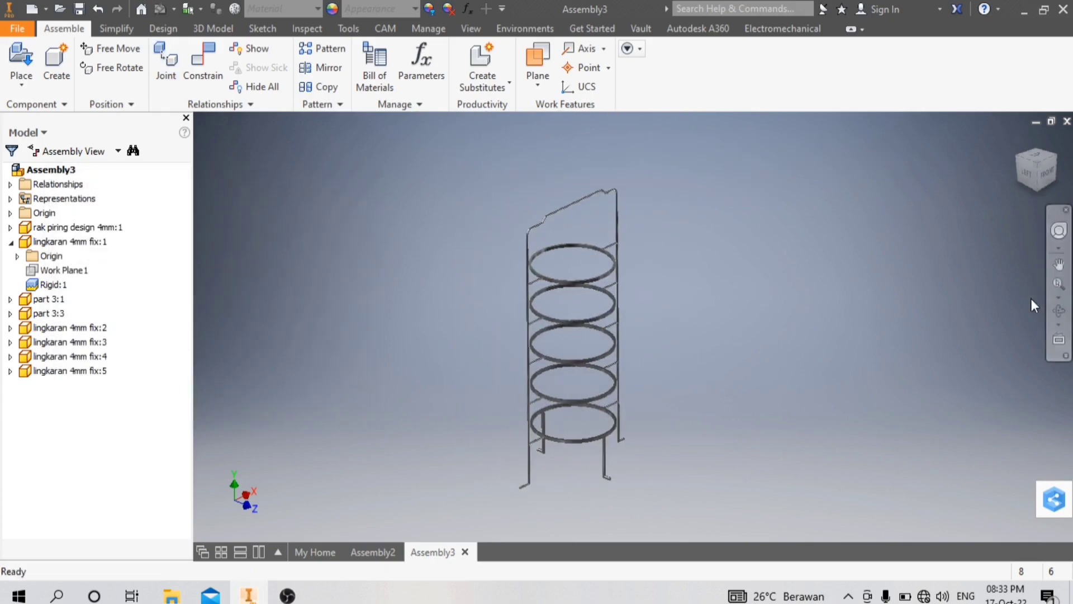
{"action": "left_click", "coordinate": [1060, 311]}
{"action": "mouse_move", "coordinate": [686, 320]}
{"action": "left_mouse_down"}
{"action": "mouse_move", "coordinate": [728, 319]}
{"action": "mouse_move", "coordinate": [672, 314]}
{"action": "mouse_move", "coordinate": [652, 346]}
{"action": "mouse_move", "coordinate": [683, 360]}
{"action": "left_mouse_up"}
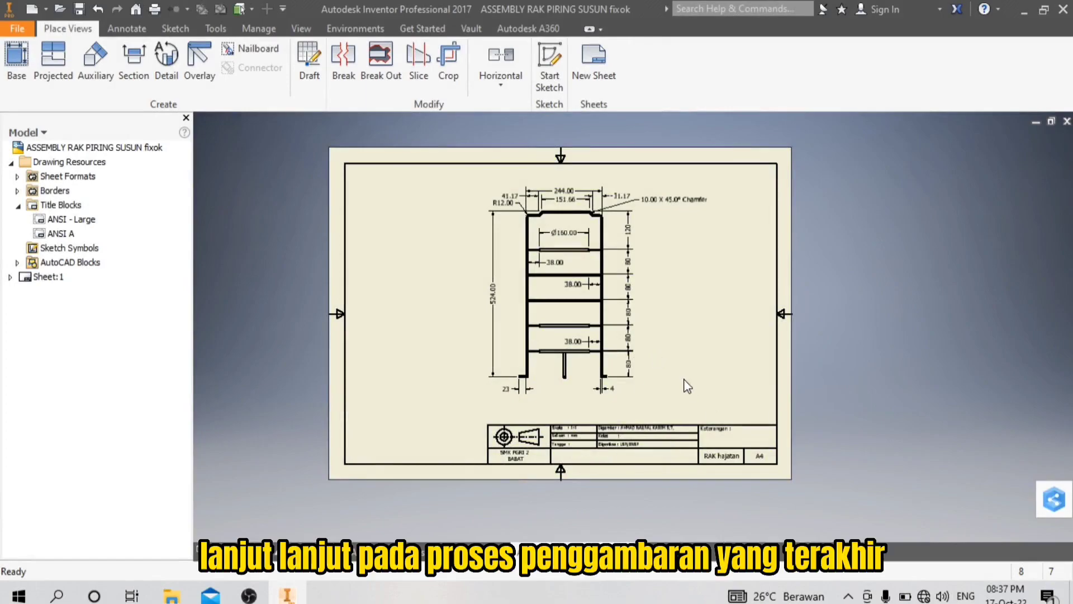
- Start a shaded isometric base view of Assembly3 fix gcc in the drawing ASSEMBLY RAK PIRING SUSUN fixok
{"action": "scroll", "coordinate": [687, 385], "scroll_direction": "down", "scroll_amount": 1}
{"action": "left_click", "coordinate": [25, 54]}
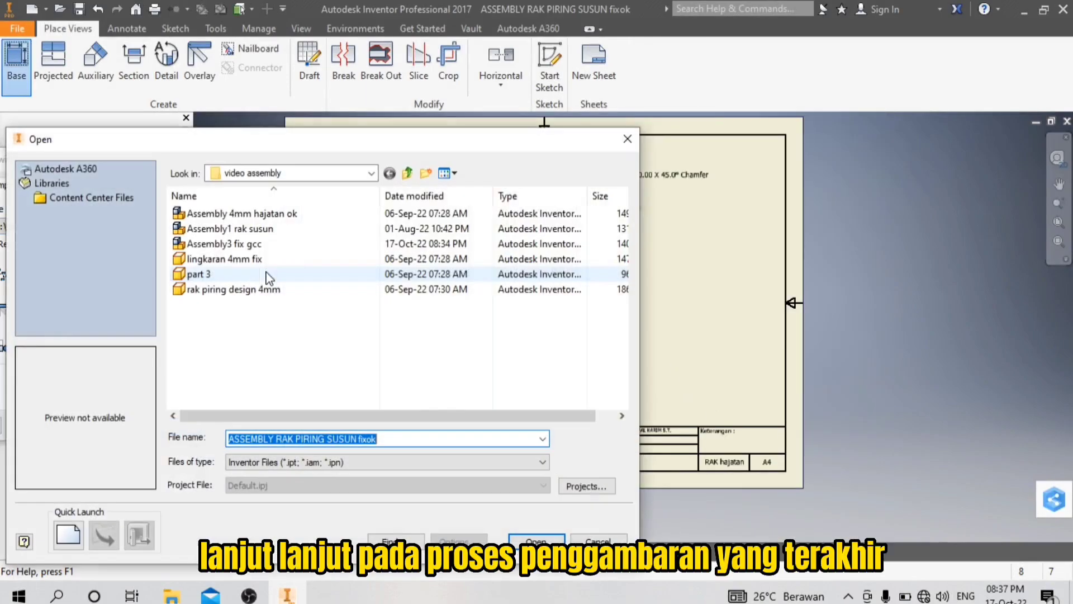
{"action": "left_click", "coordinate": [245, 214]}
{"action": "double_click", "coordinate": [223, 243]}
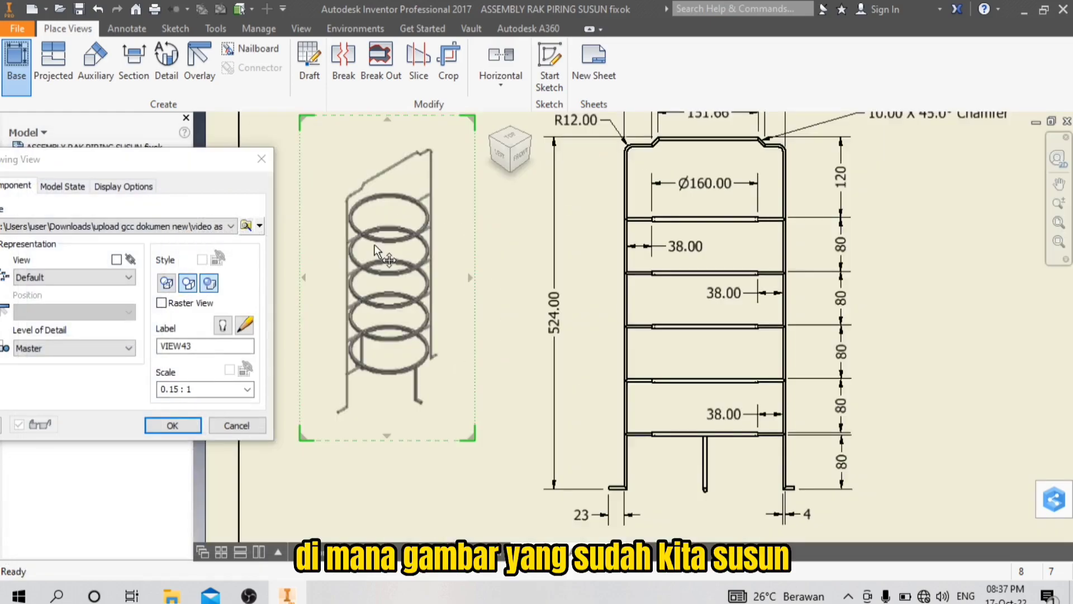
- Set the isometric view's scale to 1:5 and place it to the left of the dimensioned front view
{"action": "triple_click", "coordinate": [196, 390]}
{"action": "type", "text": "1:4"}
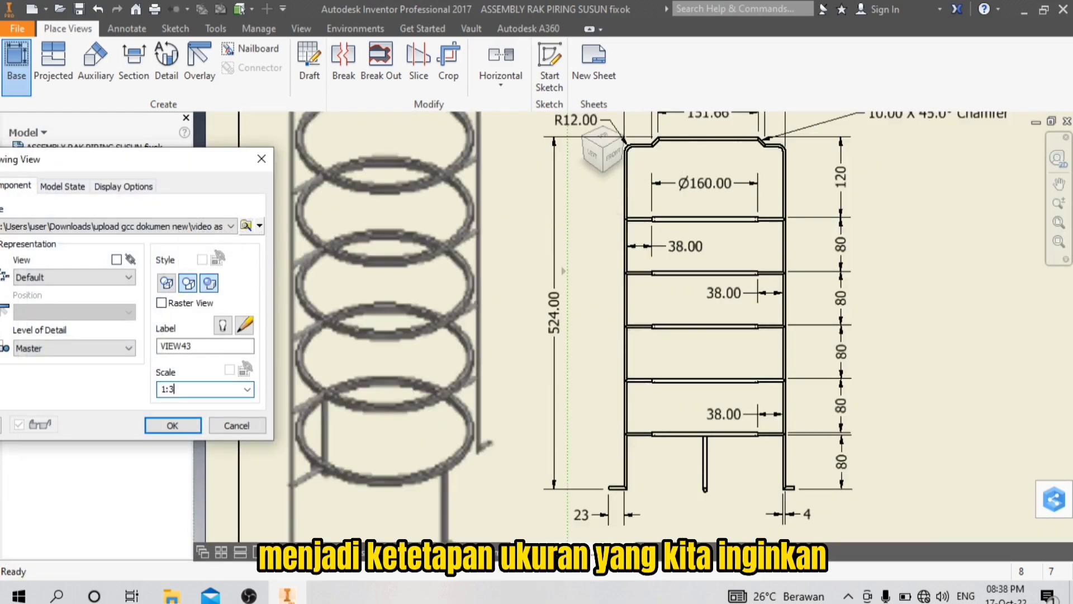
{"action": "scroll", "coordinate": [485, 331], "scroll_direction": "down", "scroll_amount": 4}
{"action": "key", "text": "BackSpace"}
{"action": "type", "text": "5"}
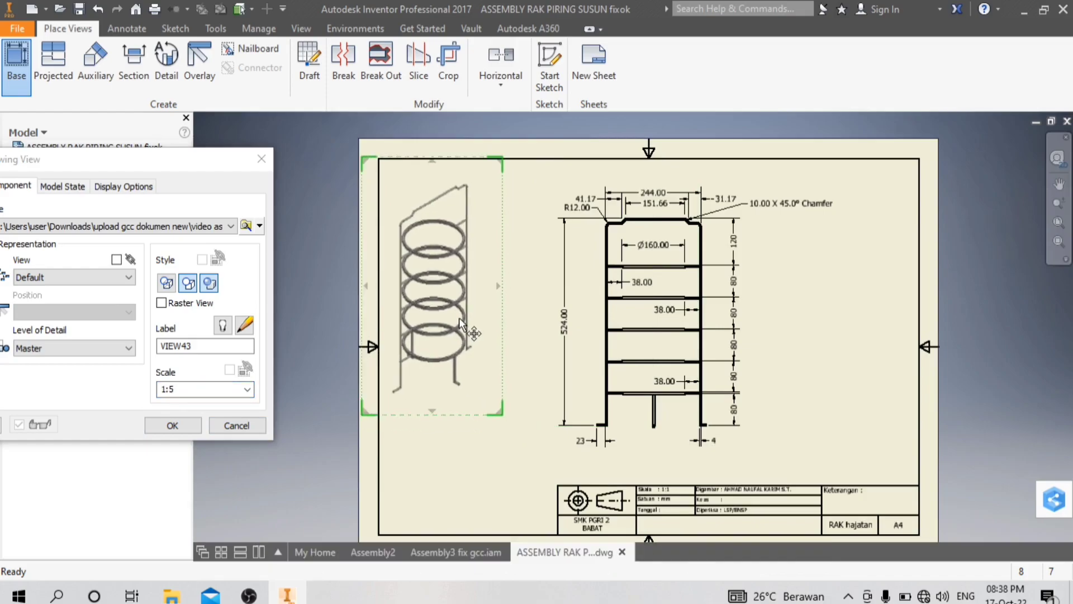
{"action": "left_click", "coordinate": [171, 430]}
- Place a second shaded isometric view of the assembly, seen from the opposite corner, at 1:5 to the right of the front view
{"action": "scroll", "coordinate": [391, 215], "scroll_direction": "up", "scroll_amount": 3}
{"action": "scroll", "coordinate": [391, 216], "scroll_direction": "down", "scroll_amount": 5}
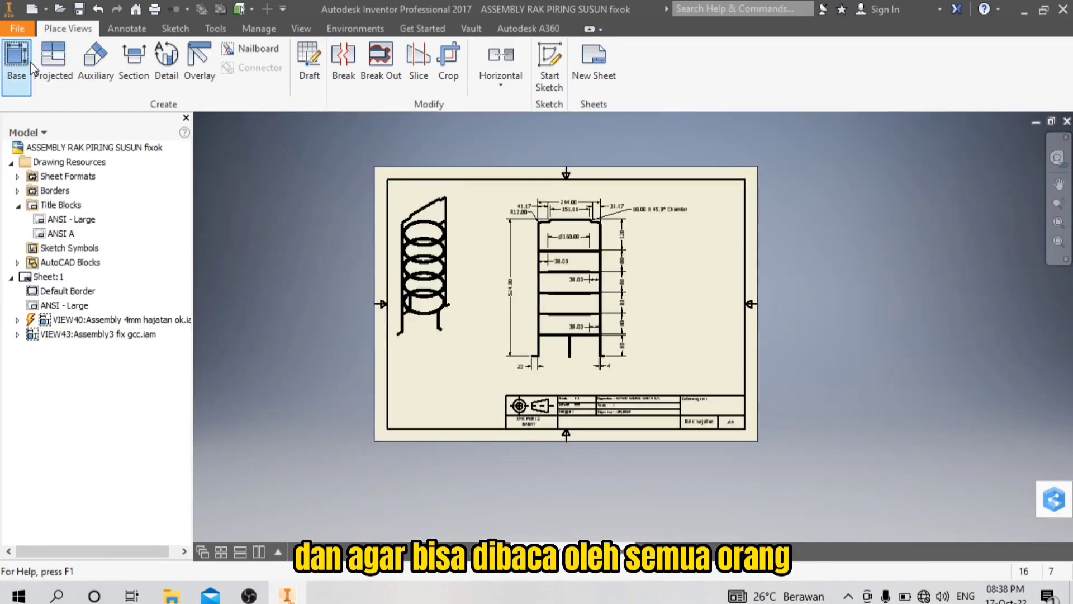
{"action": "left_click", "coordinate": [26, 71]}
{"action": "scroll", "coordinate": [760, 223], "scroll_direction": "up", "scroll_amount": 3}
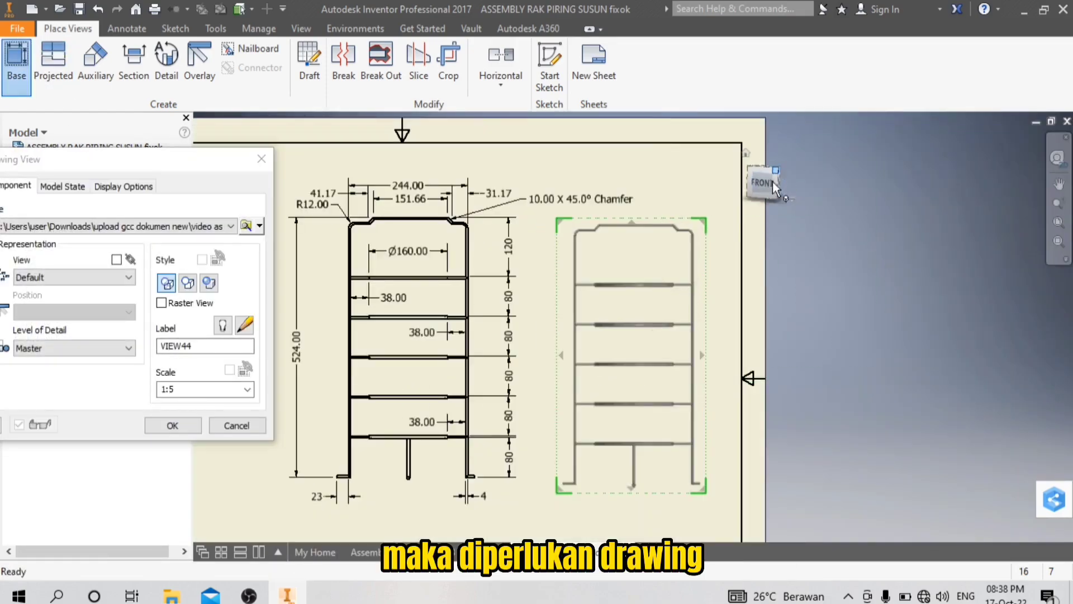
{"action": "type", "text": "1:6"}
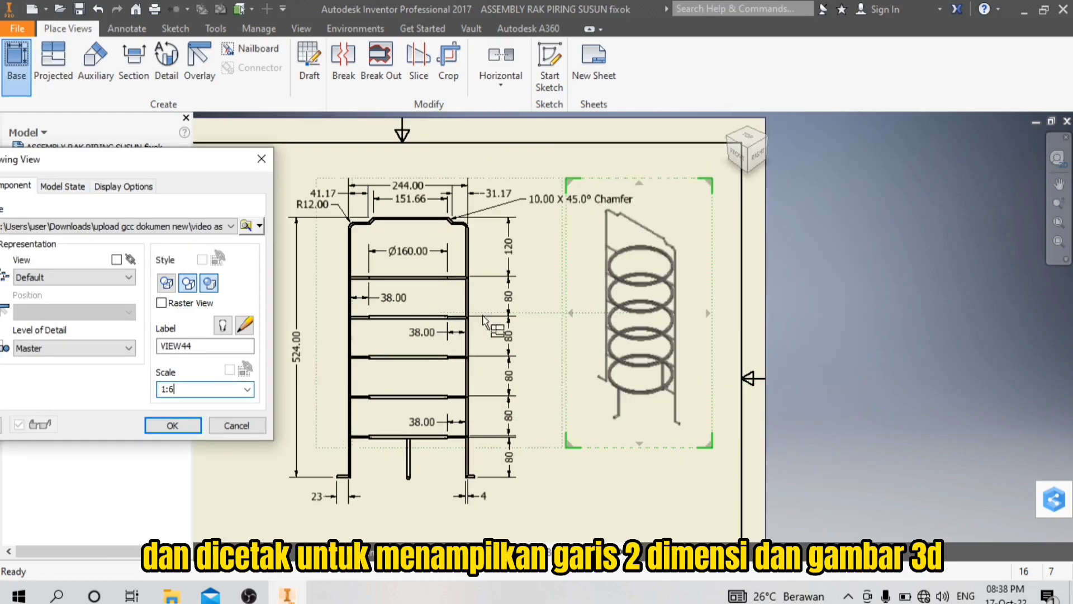
{"action": "key", "text": "BackSpace"}
{"action": "type", "text": "5"}
{"action": "scroll", "coordinate": [542, 247], "scroll_direction": "down", "scroll_amount": 2}
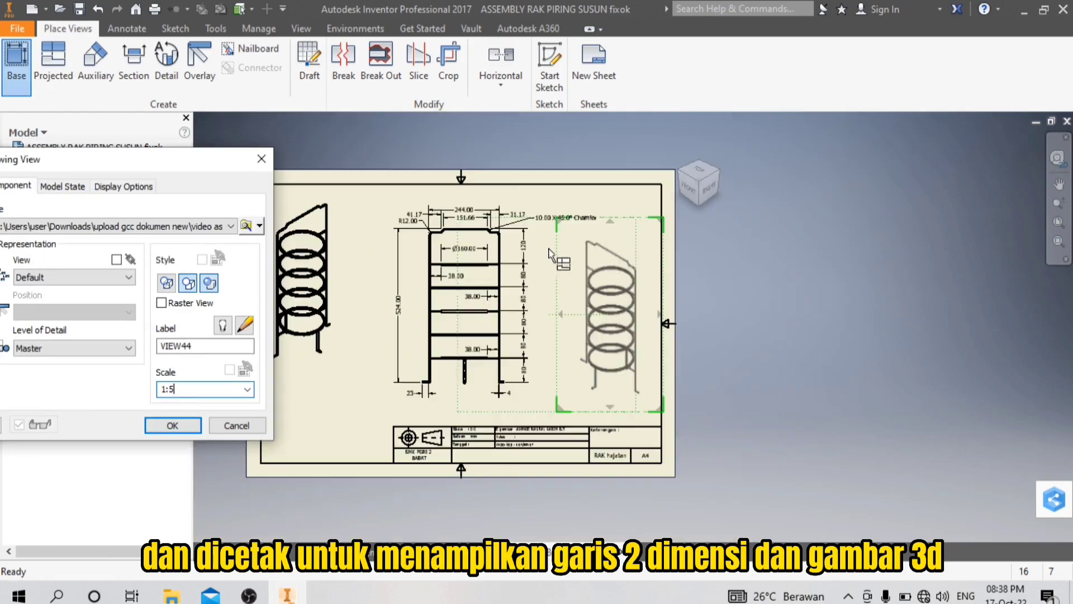
{"action": "left_click", "coordinate": [629, 304]}
- Place another front base view of the assembly between the dimensioned front view and the right isometric view
{"action": "scroll", "coordinate": [515, 256], "scroll_direction": "up", "scroll_amount": 2}
{"action": "scroll", "coordinate": [515, 256], "scroll_direction": "down", "scroll_amount": 2}
{"action": "scroll", "coordinate": [515, 256], "scroll_direction": "up", "scroll_amount": 4}
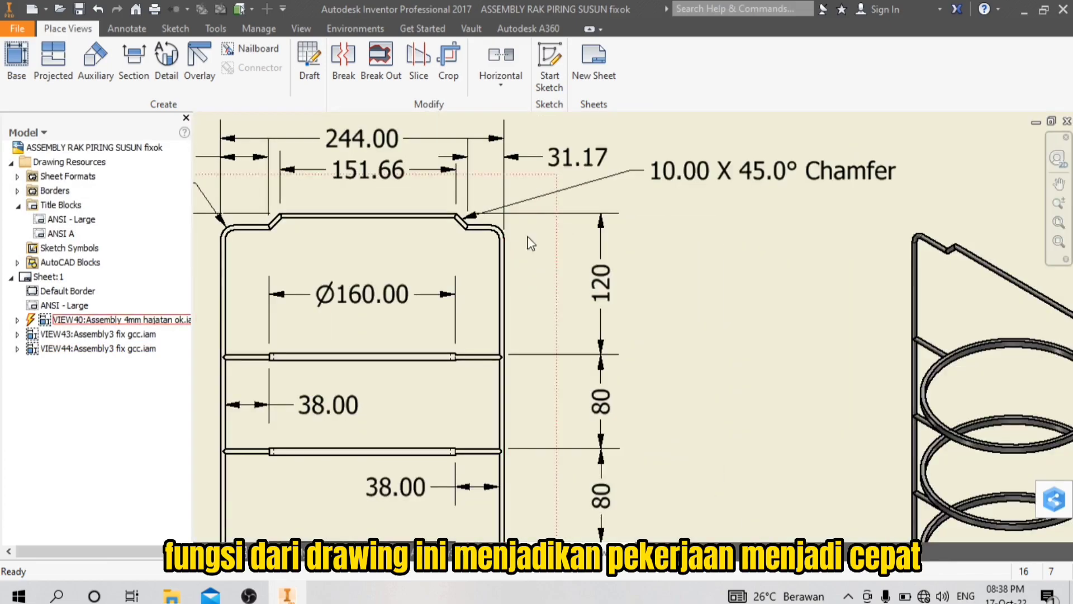
{"action": "scroll", "coordinate": [550, 211], "scroll_direction": "down", "scroll_amount": 2}
{"action": "scroll", "coordinate": [441, 223], "scroll_direction": "down", "scroll_amount": 4}
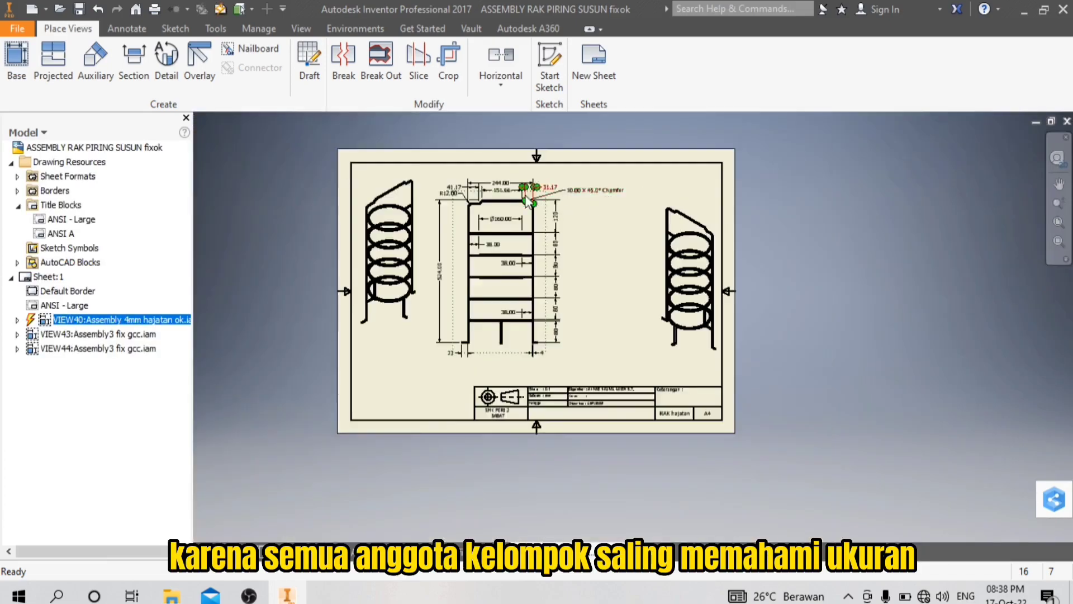
{"action": "scroll", "coordinate": [562, 204], "scroll_direction": "up", "scroll_amount": 2}
{"action": "left_click_drag", "start_coordinate": [544, 186], "coordinate": [524, 183]}
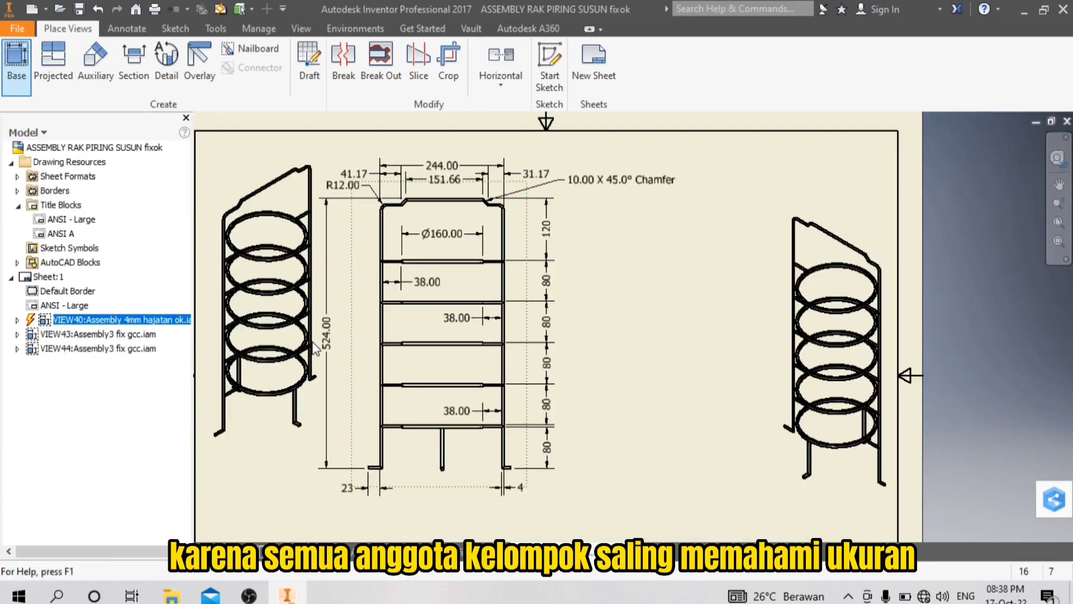
{"action": "left_click", "coordinate": [173, 428]}
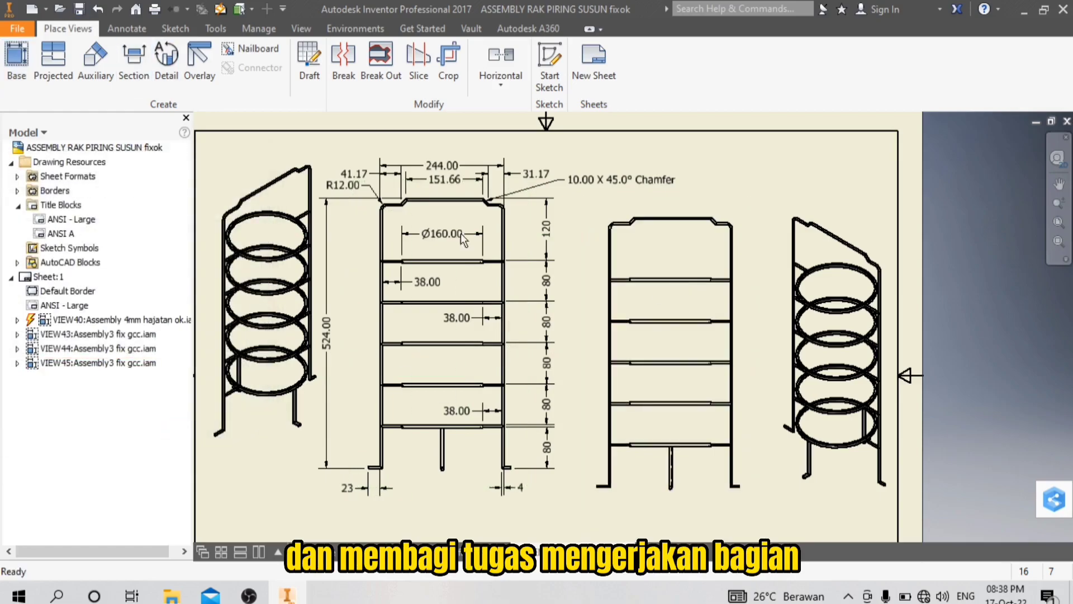
- Dimension the new front view's overall height and the diameter of its top ring
{"action": "scroll", "coordinate": [665, 252], "scroll_direction": "up", "scroll_amount": 1}
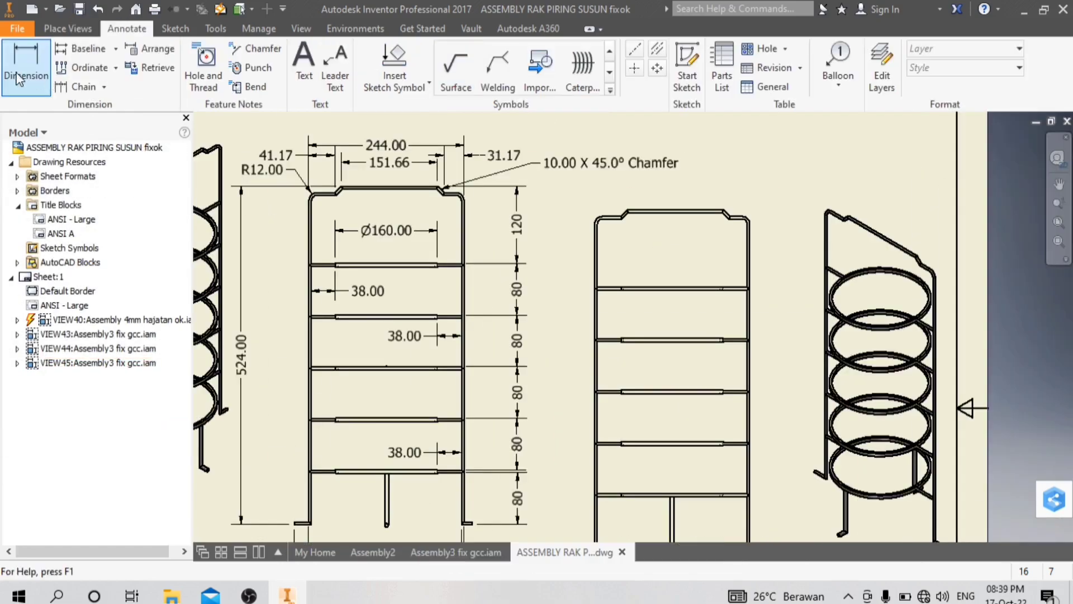
{"action": "left_click", "coordinate": [698, 211]}
{"action": "scroll", "coordinate": [696, 210], "scroll_direction": "down", "scroll_amount": 5}
{"action": "scroll", "coordinate": [687, 322], "scroll_direction": "up", "scroll_amount": 6}
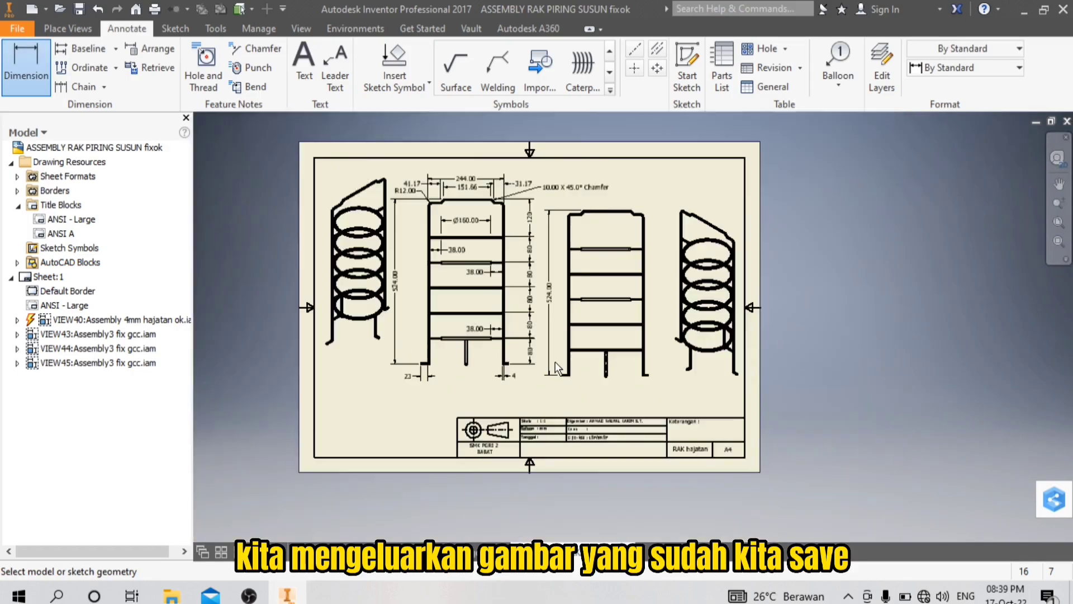
{"action": "scroll", "coordinate": [612, 226], "scroll_direction": "up", "scroll_amount": 3}
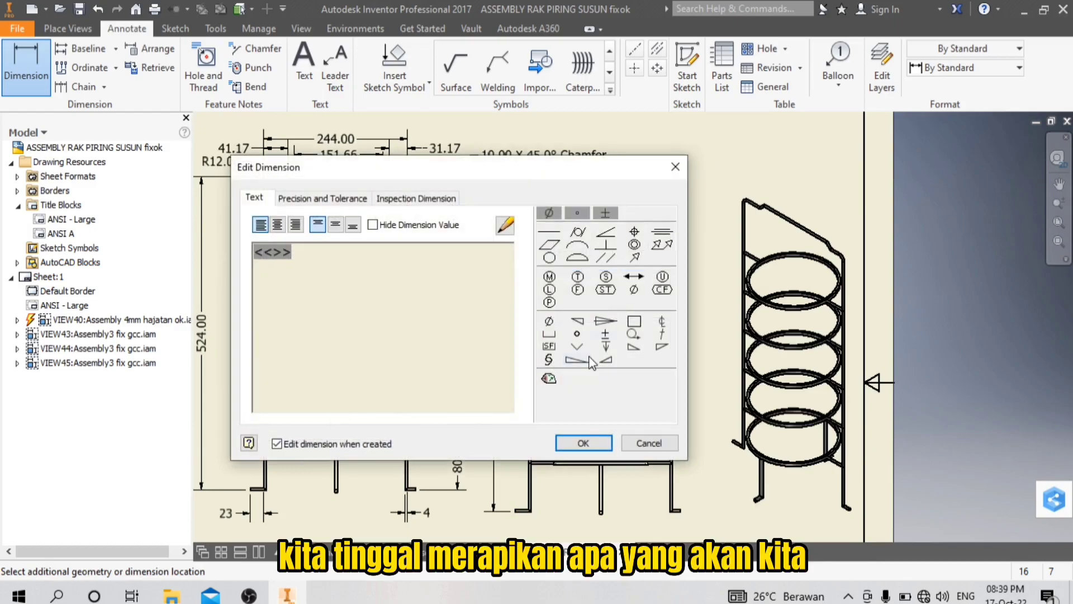
{"action": "key", "text": "Return"}
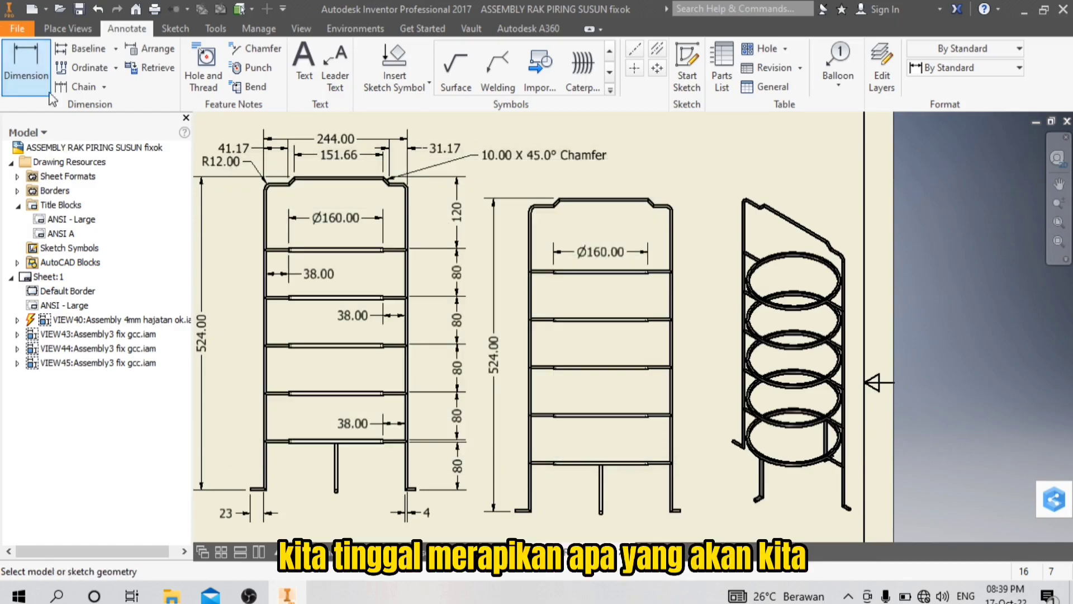
- Dimension the second ring of the new front view, replacing the hidden value with the text Ø16
{"action": "left_click", "coordinate": [604, 319]}
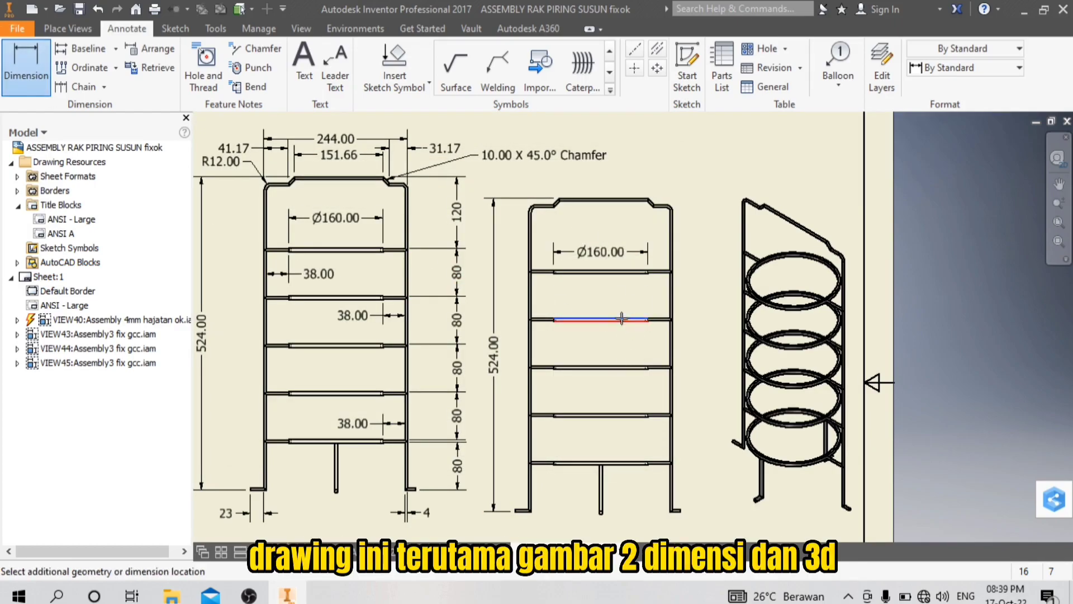
{"action": "left_click", "coordinate": [601, 304]}
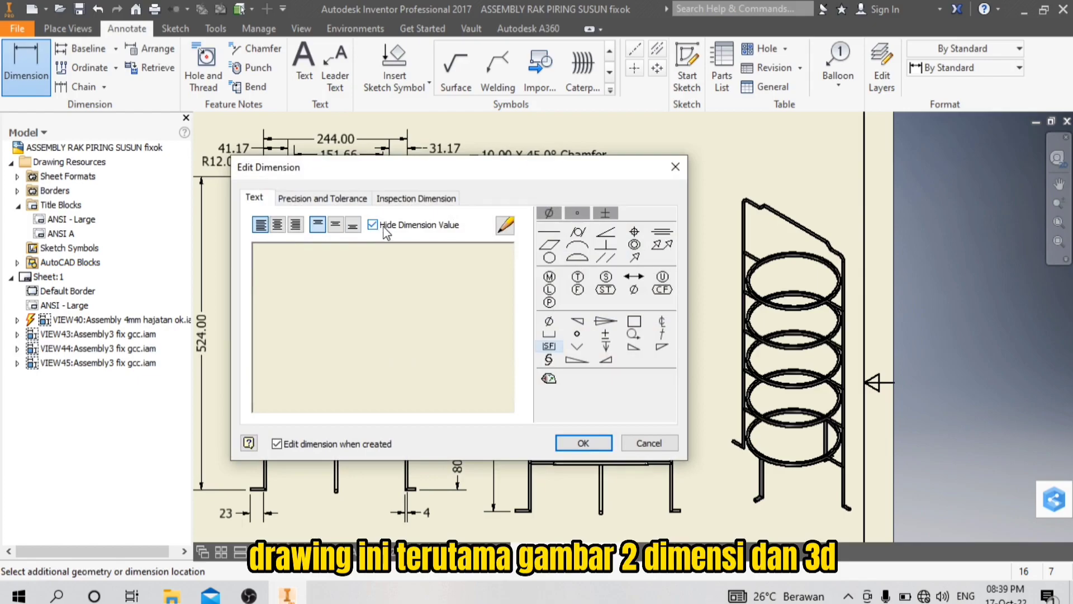
{"action": "left_click", "coordinate": [548, 213]}
{"action": "type", "text": "16"}
{"action": "left_click", "coordinate": [581, 443]}
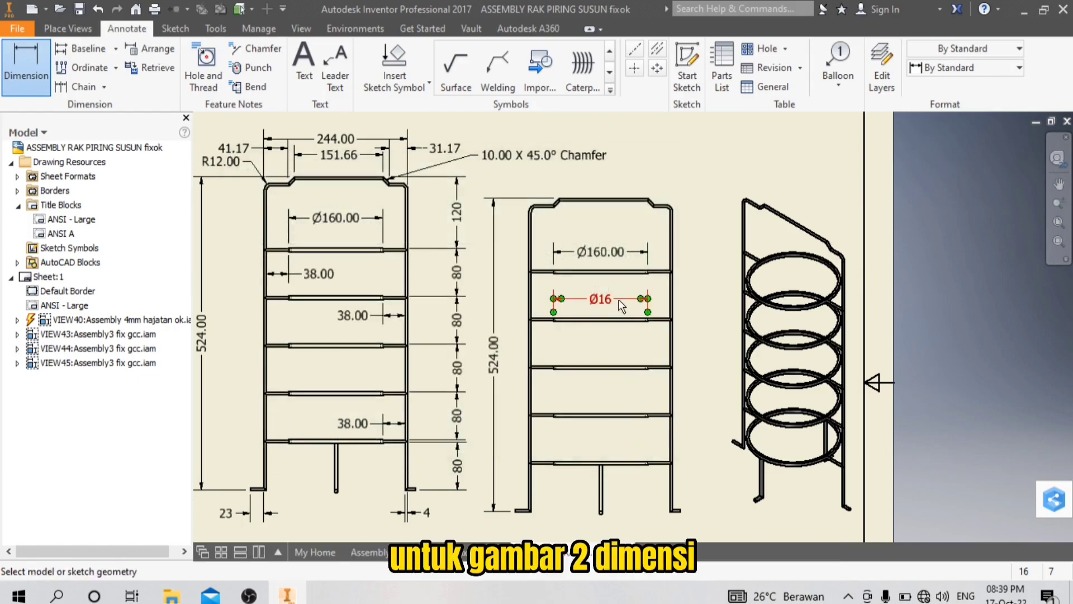
{"action": "key", "text": "Escape"}
- Add a chamfer note to the slanted bend at the upper right of the new front view's frame
{"action": "scroll", "coordinate": [634, 314], "scroll_direction": "up", "scroll_amount": 5}
{"action": "scroll", "coordinate": [582, 310], "scroll_direction": "down", "scroll_amount": 1}
{"action": "scroll", "coordinate": [554, 255], "scroll_direction": "down", "scroll_amount": 5}
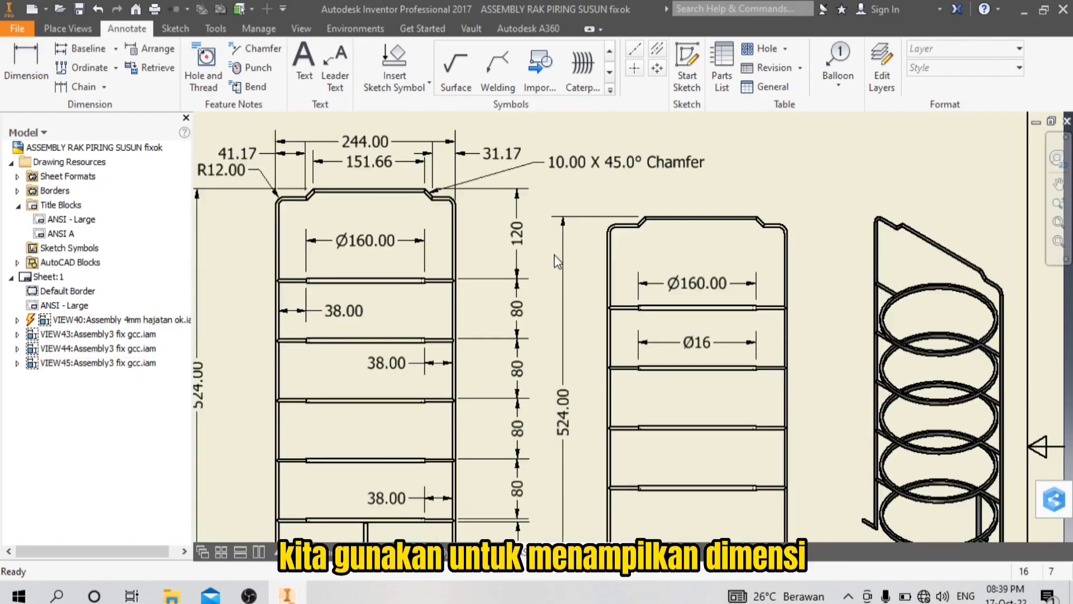
{"action": "scroll", "coordinate": [434, 194], "scroll_direction": "down", "scroll_amount": 5}
{"action": "scroll", "coordinate": [474, 178], "scroll_direction": "up", "scroll_amount": 2}
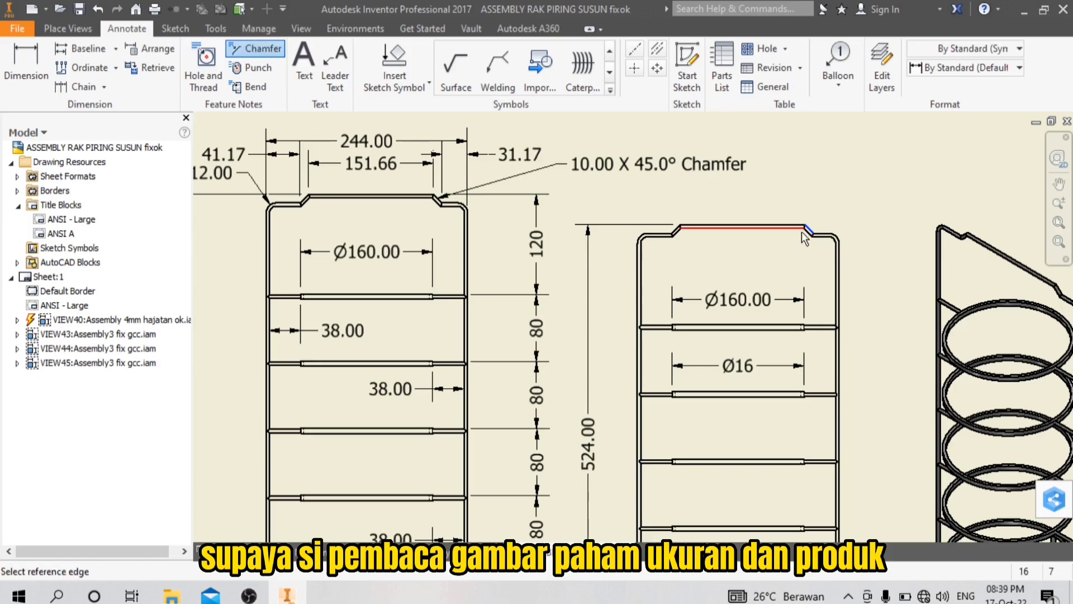
{"action": "scroll", "coordinate": [579, 196], "scroll_direction": "up", "scroll_amount": 2}
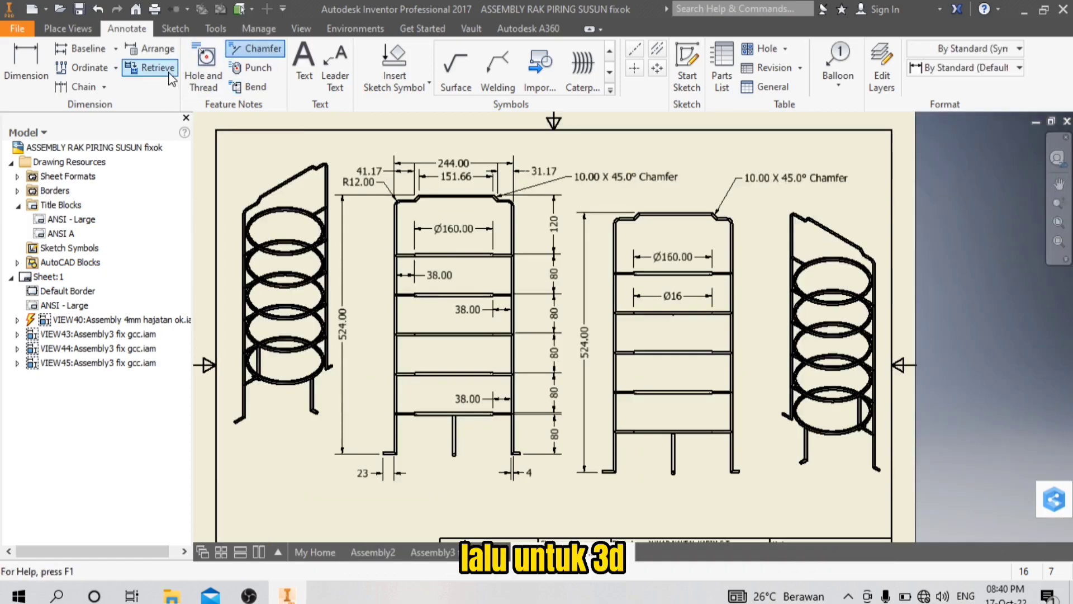
- Dimension the rounded upper left corner of the new front view's frame
{"action": "left_click", "coordinate": [34, 73]}
{"action": "scroll", "coordinate": [402, 202], "scroll_direction": "down", "scroll_amount": 4}
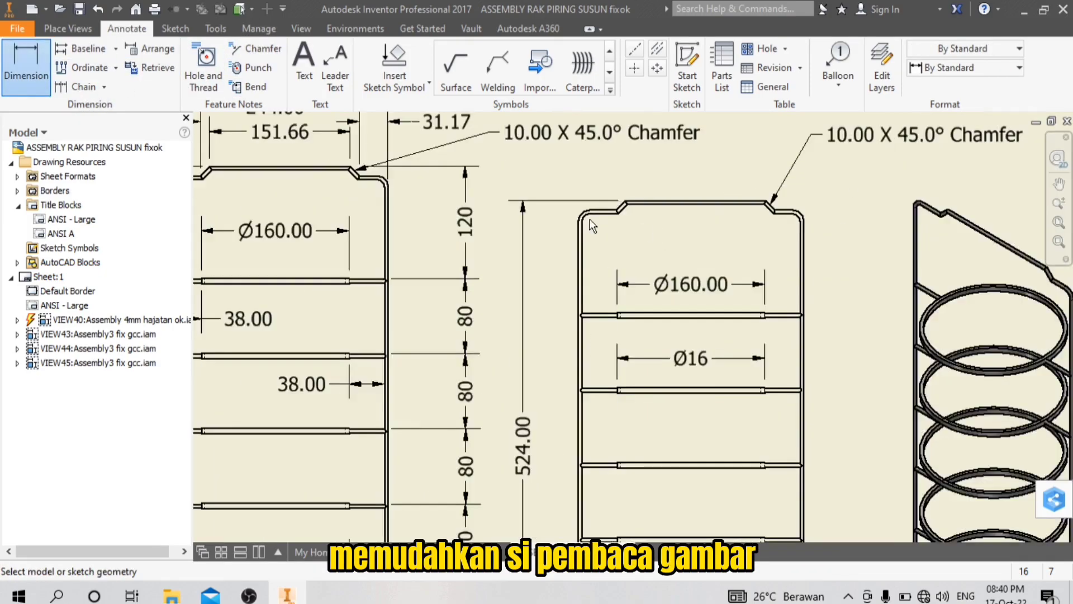
{"action": "left_click", "coordinate": [562, 208]}
{"action": "scroll", "coordinate": [611, 198], "scroll_direction": "up", "scroll_amount": 1}
{"action": "left_click", "coordinate": [608, 193]}
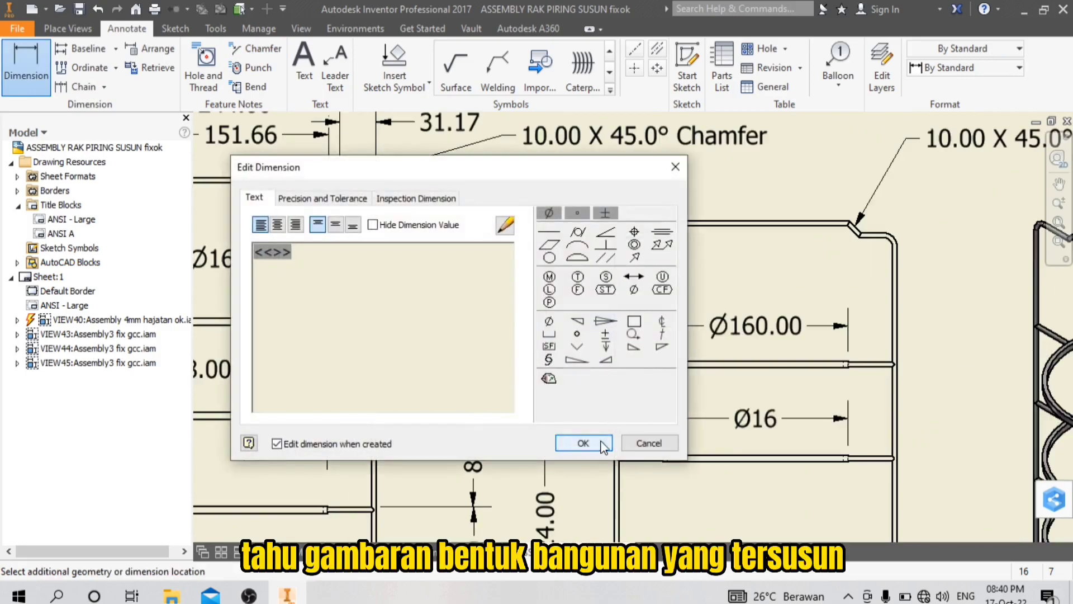
{"action": "left_click", "coordinate": [601, 442]}
{"action": "scroll", "coordinate": [664, 244], "scroll_direction": "up", "scroll_amount": 4}
{"action": "key", "text": "Escape"}
- Delete the added front view together with its dimensions
{"action": "left_click", "coordinate": [763, 445]}
{"action": "key", "text": "Delete"}
{"action": "left_click", "coordinate": [522, 332]}
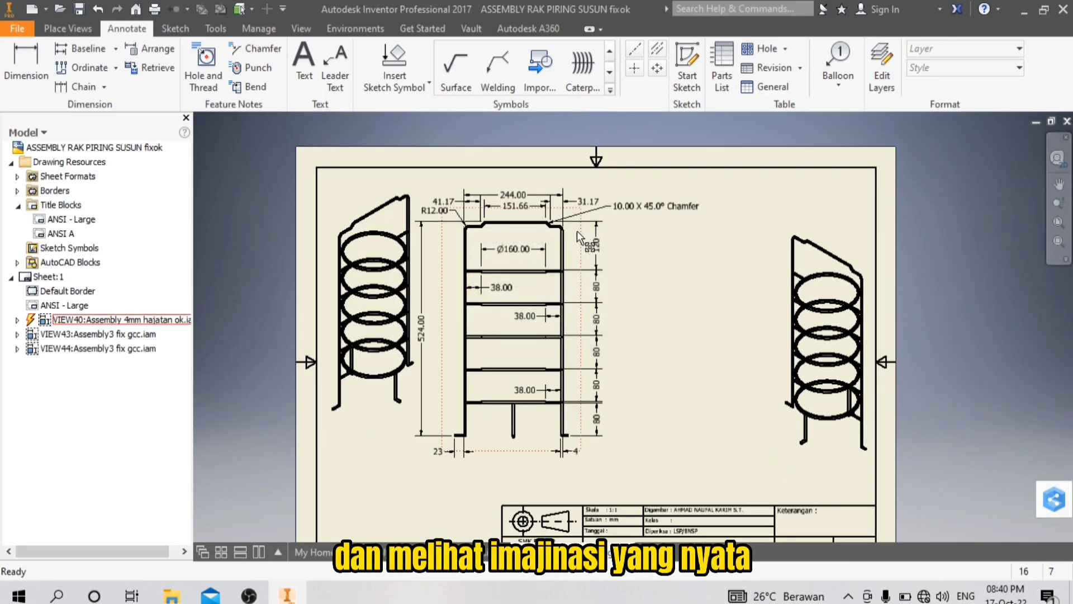
- Export the drawing as the PDF ASSEMBLY RAK PIRING SUSUN fixok and review its page in Foxit Reader
{"action": "scroll", "coordinate": [659, 258], "scroll_direction": "down", "scroll_amount": 3}
{"action": "left_click", "coordinate": [16, 30]}
{"action": "mouse_move", "coordinate": [53, 225]}
{"action": "left_click", "coordinate": [183, 178]}
{"action": "left_click", "coordinate": [821, 553]}
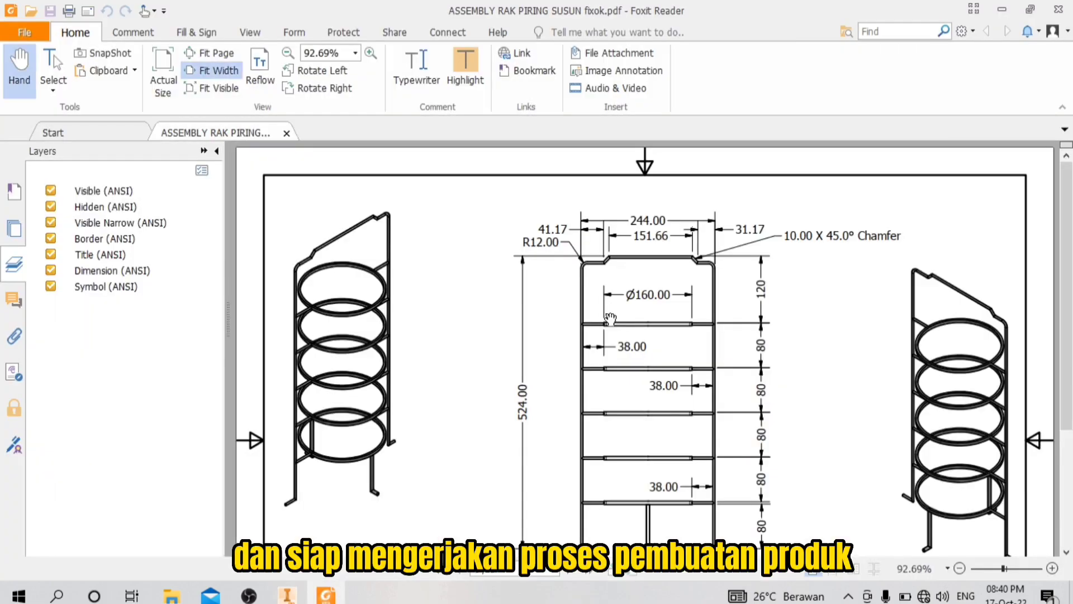
{"action": "left_click", "coordinate": [961, 568]}
{"action": "scroll", "coordinate": [831, 439], "scroll_direction": "up", "scroll_amount": 5}
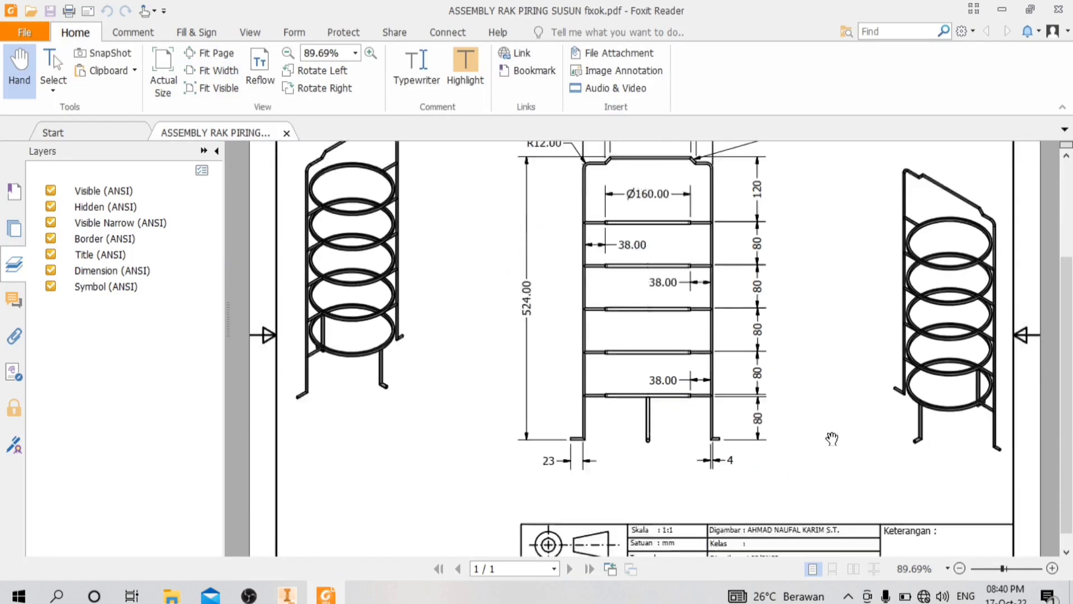